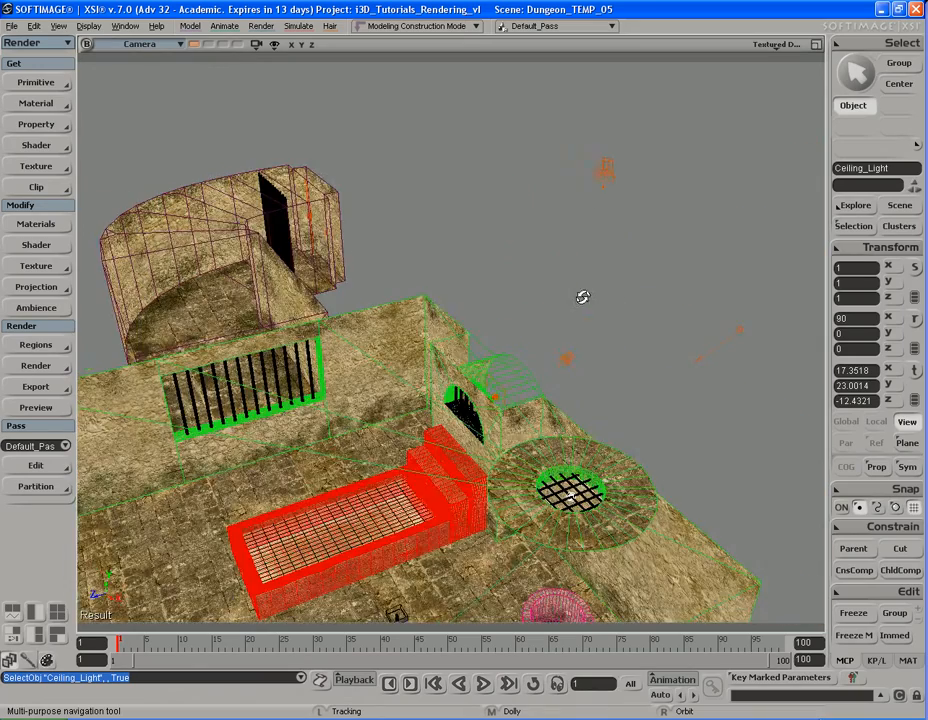
- Select the arc window volume light outside the wall and the arc window light to examine their placement
key("space")
left_click(596, 308)
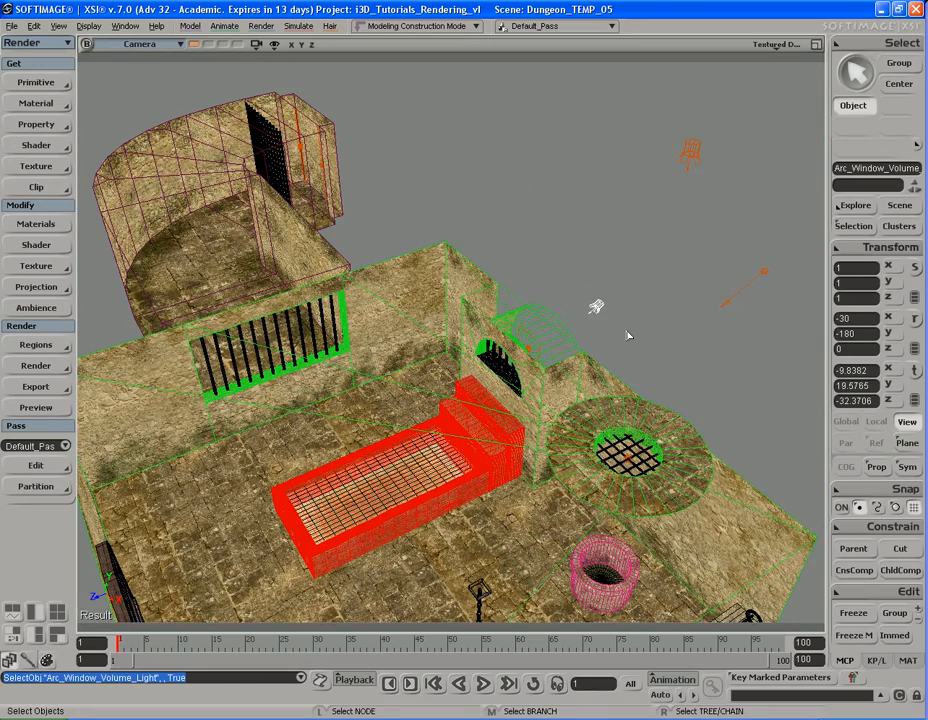
left_click(530, 350)
right_click_drag(530, 350, 566, 333)
scroll(564, 328, "up", 3)
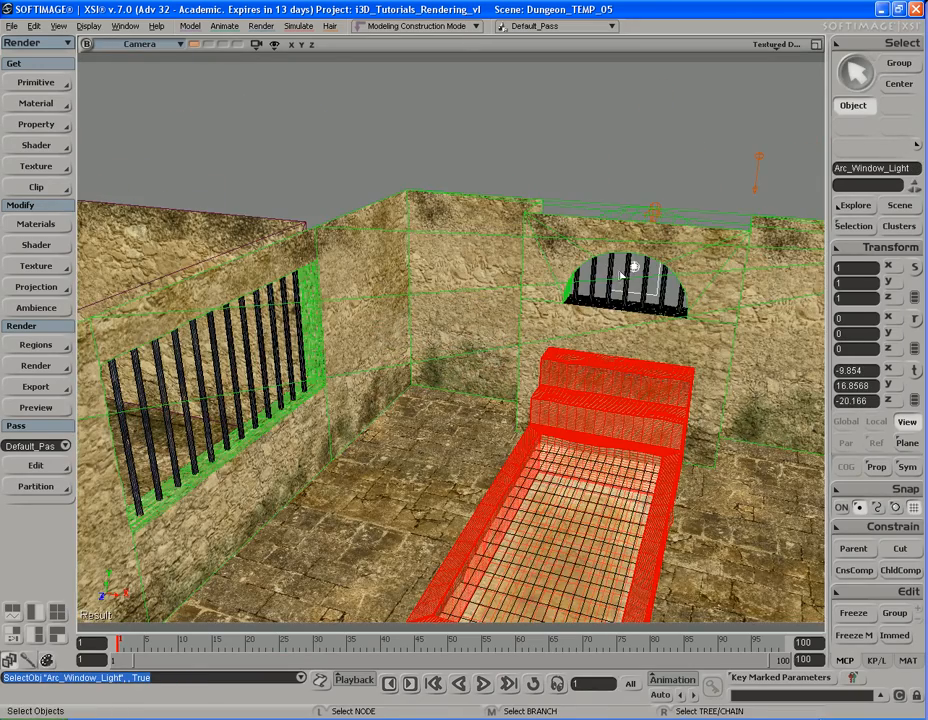
- Examine the remaining scene lights, selecting Hallway_Light_1 in the curved hallway
left_click(613, 269)
left_click(562, 131)
key("s")
right_click_drag(386, 310, 553, 325)
left_click(511, 287)
left_click(419, 292)
key("a")
key("s")
scroll(533, 285, "up", 2)
scroll(537, 305, "up", 2)
mouse_move(536, 310)
right_mouse_down()
mouse_move(532, 298)
mouse_move(530, 311)
right_mouse_up()
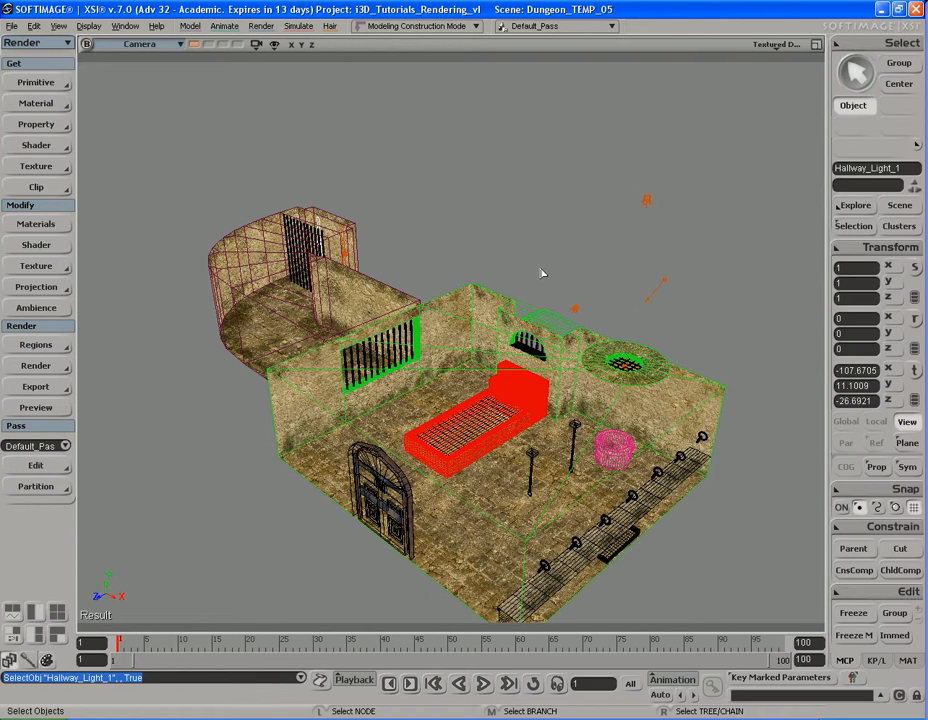
- Inspect the dungeon from outside and inside, and select the Main_Room mesh beside the barred window
key("s")
right_click_drag(541, 272, 532, 244)
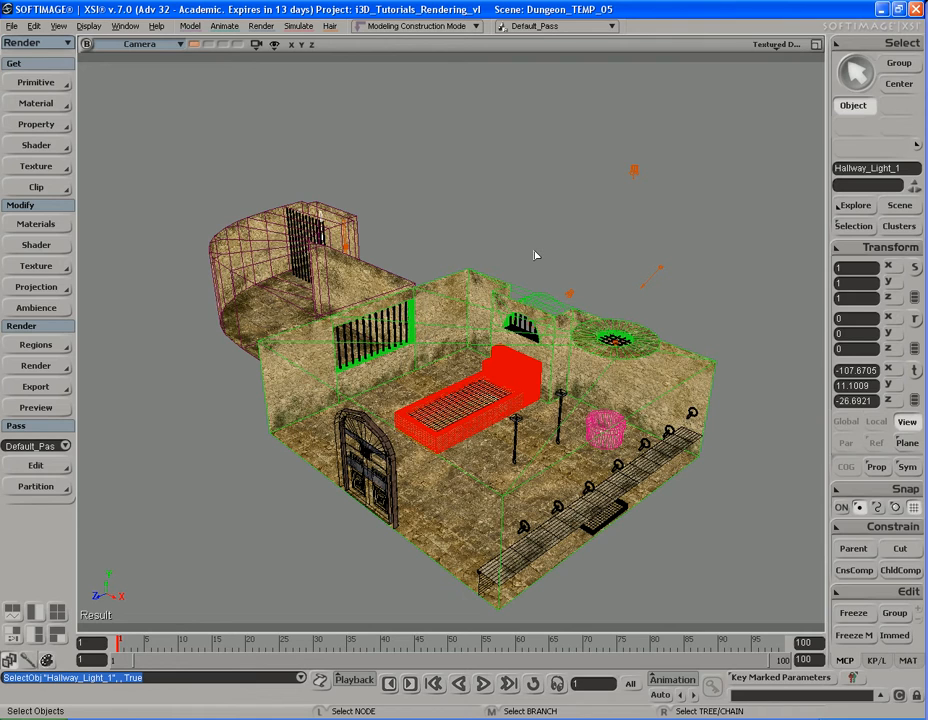
key("s")
right_click_drag(525, 338, 508, 315)
left_click_drag(508, 315, 536, 327)
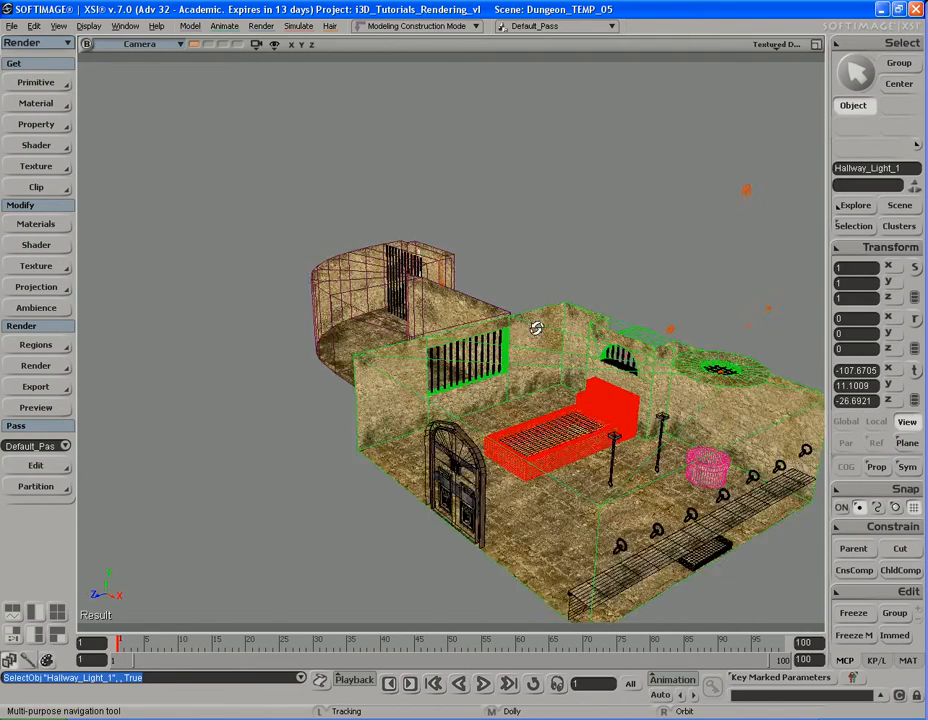
right_click_drag(536, 327, 532, 323)
scroll(532, 323, "up", 5)
key("s")
left_click_drag(530, 323, 516, 323)
right_click_drag(516, 323, 519, 311)
scroll(516, 306, "up", 2)
key("s")
left_click(573, 305)
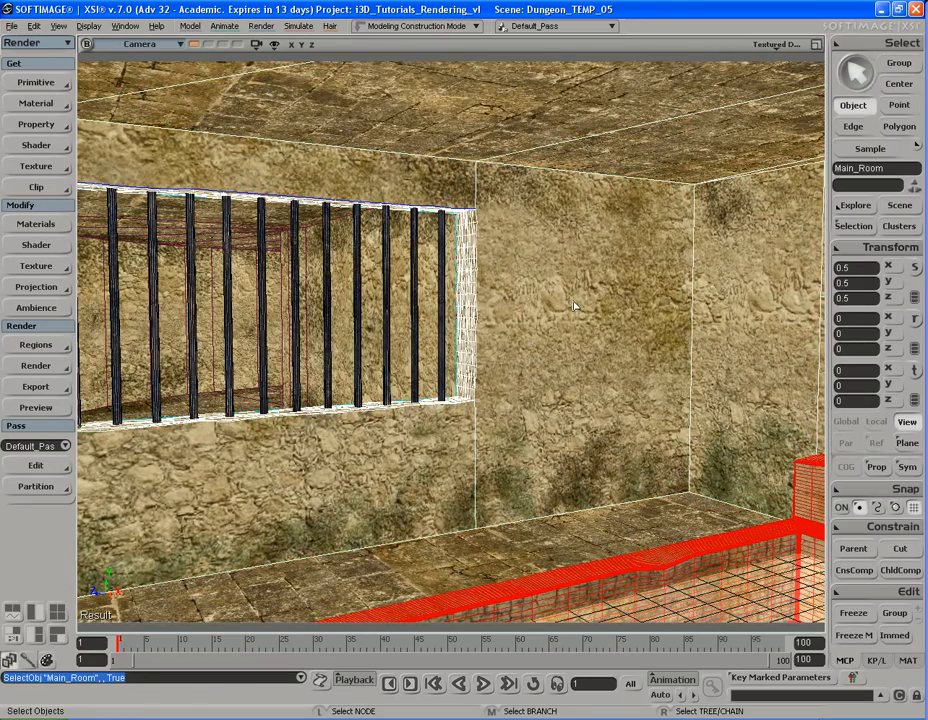
- Examine the room interior and the overall dungeon, select the Door object, and clear the selection
key("s")
left_click_drag(595, 352, 578, 332)
left_click(613, 506)
key("s")
right_click_drag(566, 380, 476, 382)
scroll(582, 421, "down", 5)
key("s")
left_click(414, 375)
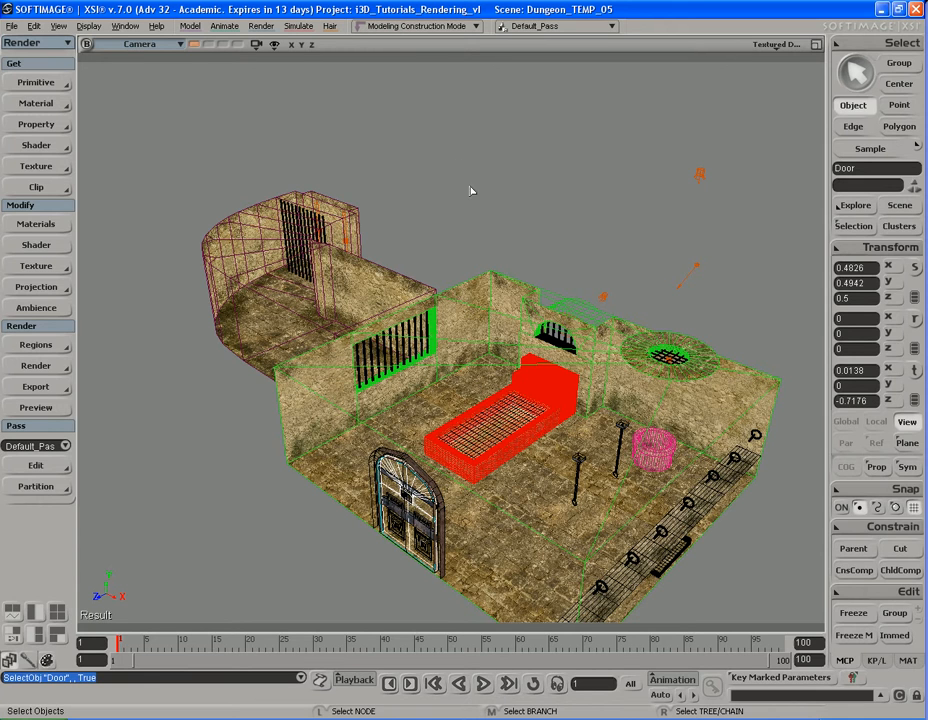
left_click(491, 206)
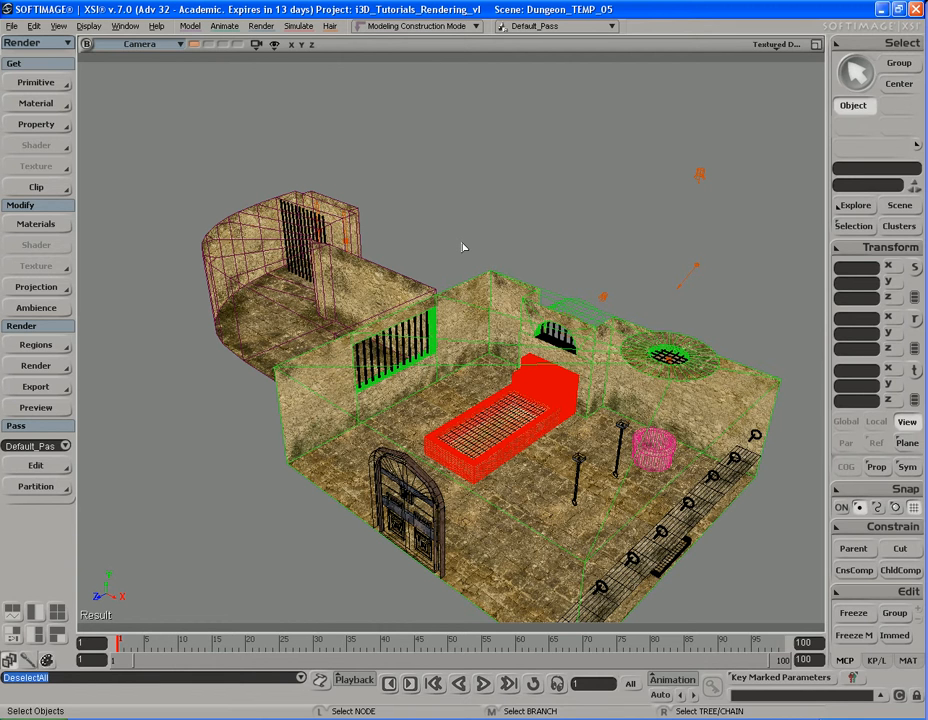
key("s")
left_click_drag(476, 231, 468, 230)
right_click_drag(468, 230, 454, 234)
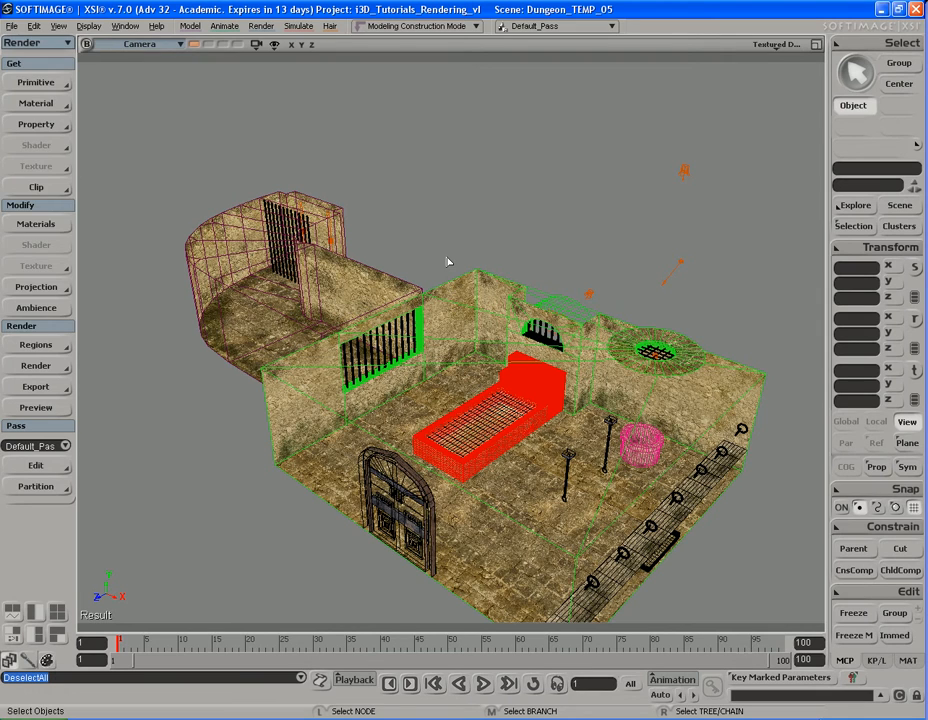
- Open the image settings of the Rendering preferences and enlarge the window to show all options
key("alt+f")
left_click(25, 250)
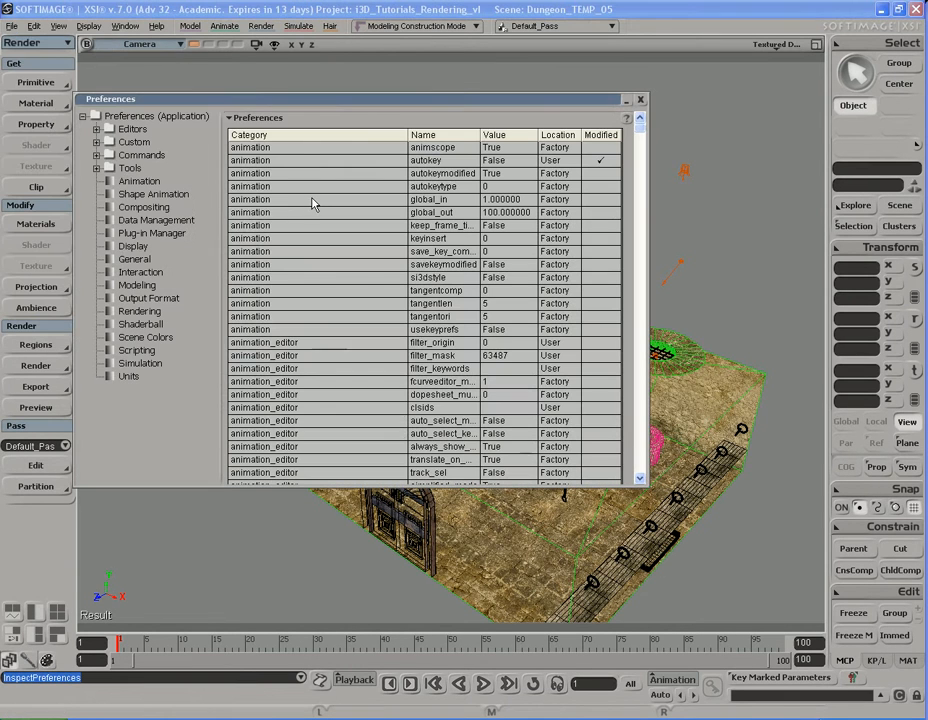
left_click(139, 311)
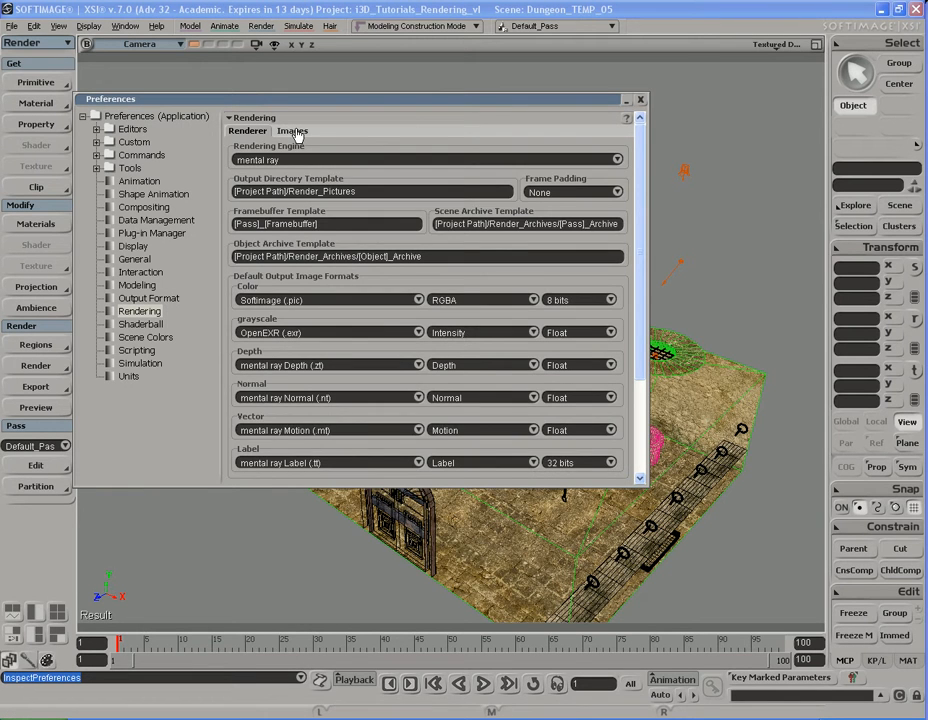
left_click(294, 132)
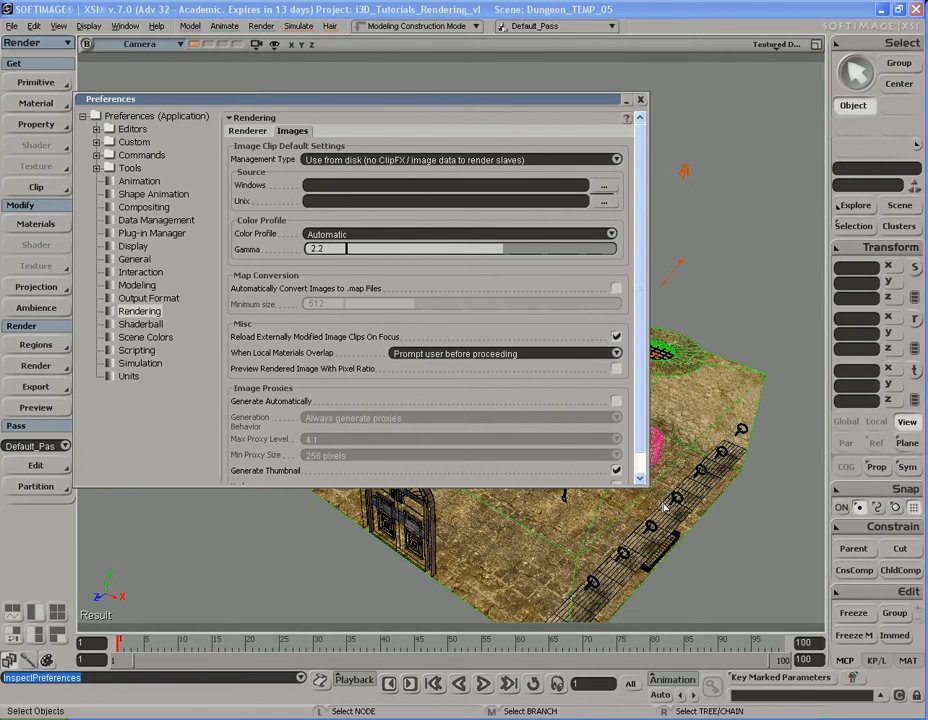
left_click_drag(646, 485, 688, 588)
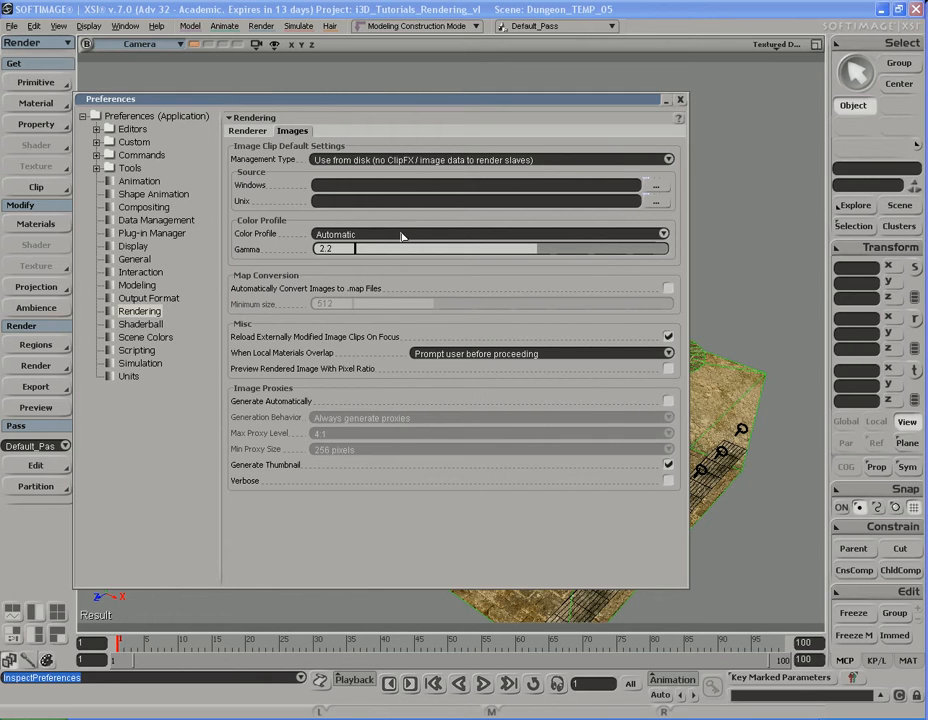
- Review the available default image color profiles and keep Automatic
left_click(347, 253)
left_click(663, 234)
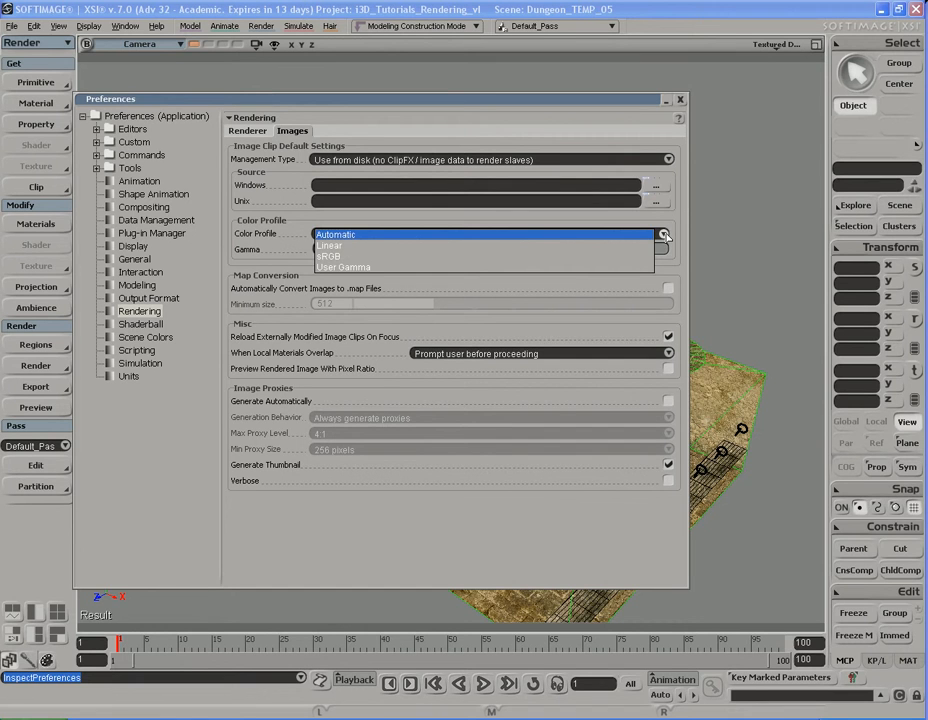
left_click(490, 236)
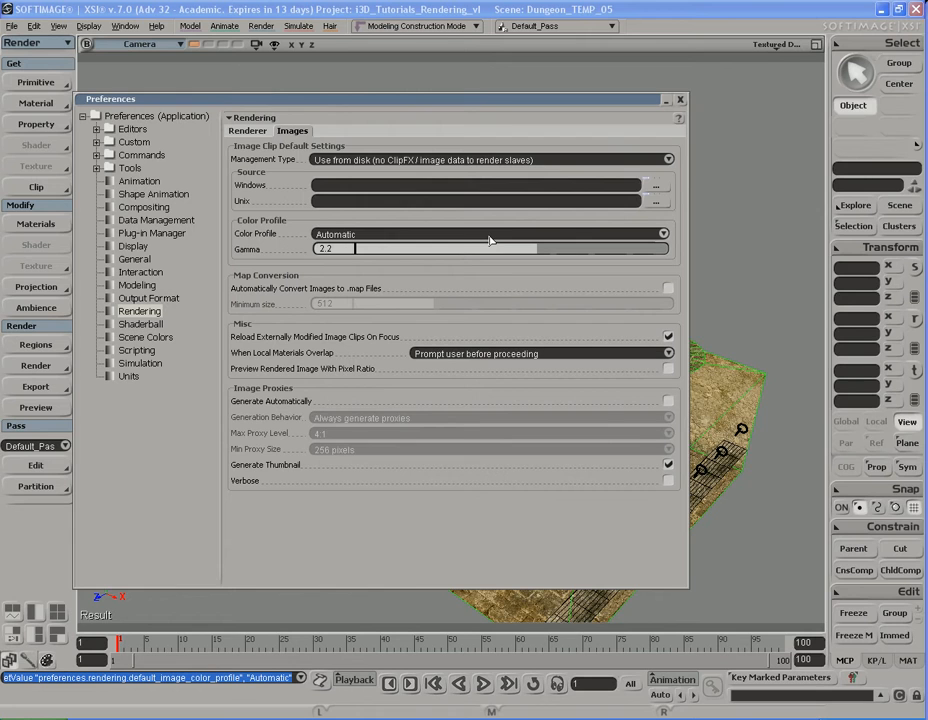
left_click(490, 236)
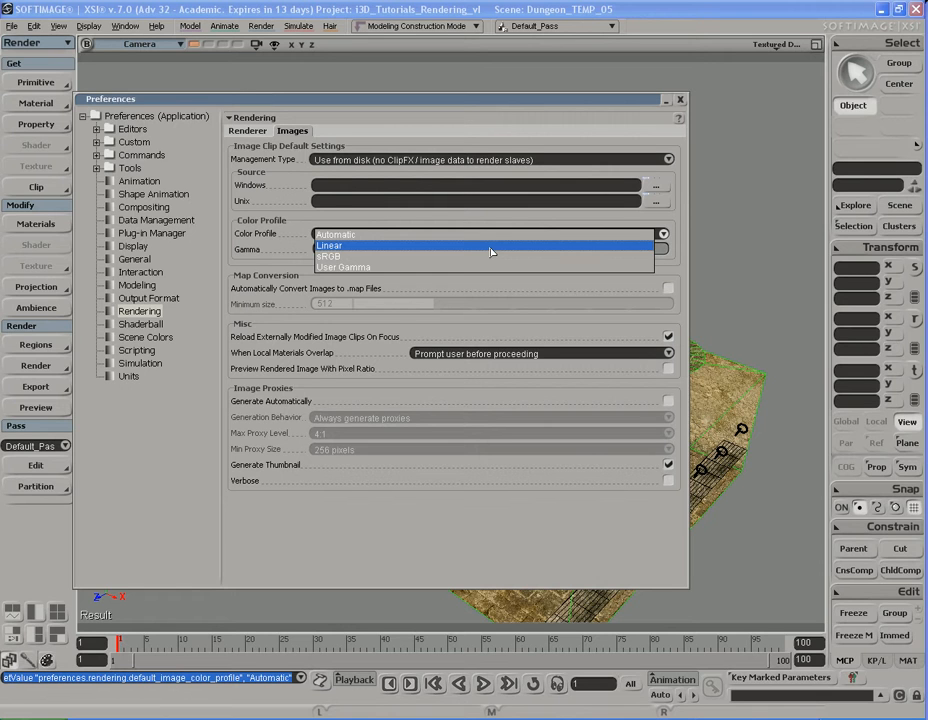
left_click(491, 234)
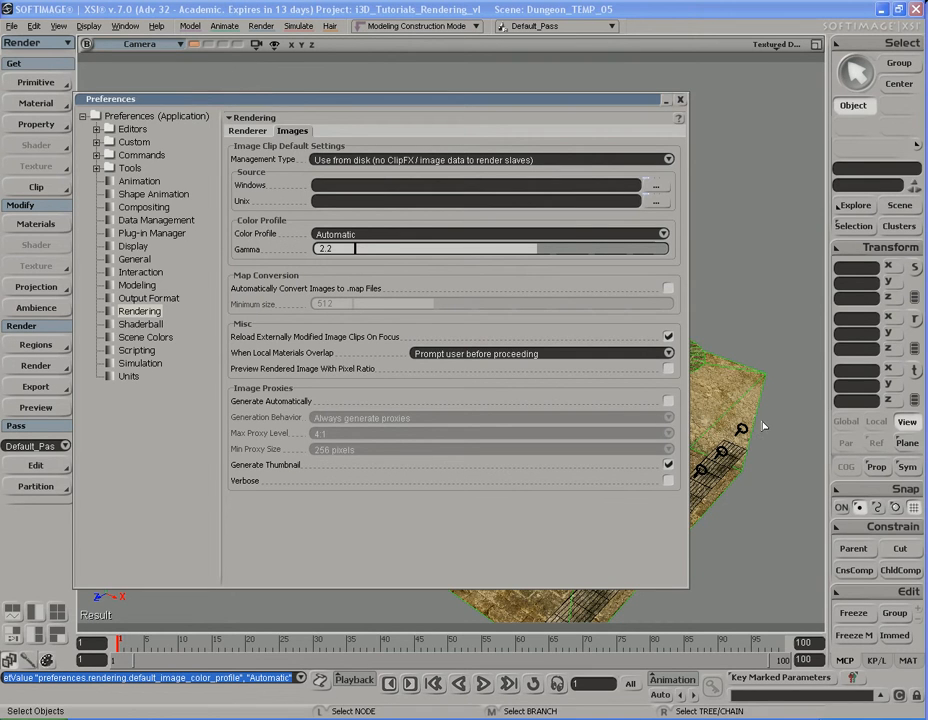
- Try the Linear and sRGB color profiles for image clips, and return to Automatic
left_click(471, 236)
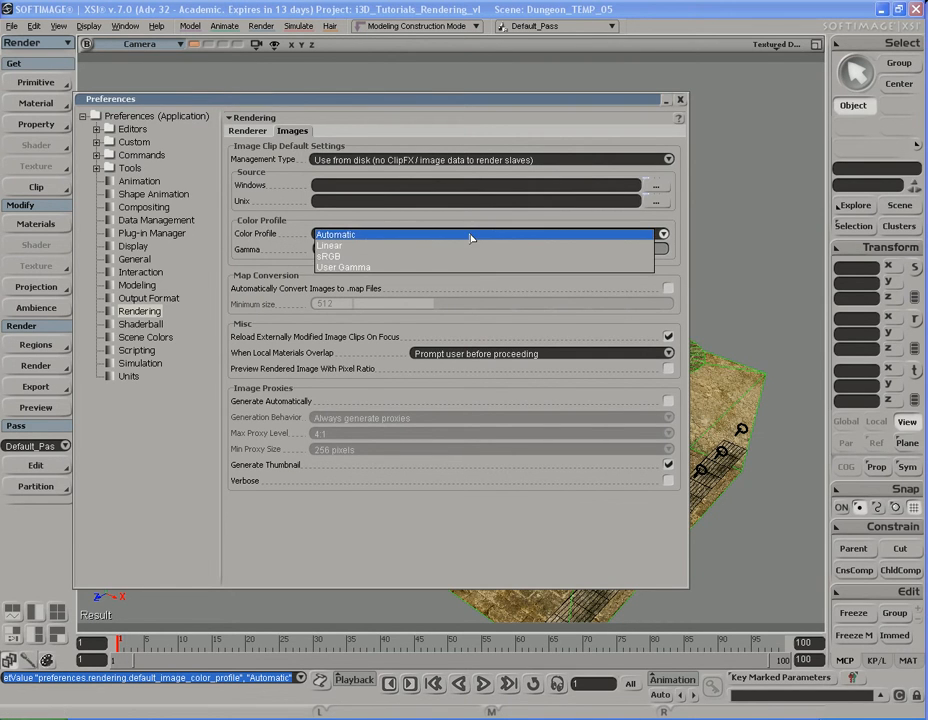
left_click(470, 245)
left_click(469, 234)
left_click(468, 245)
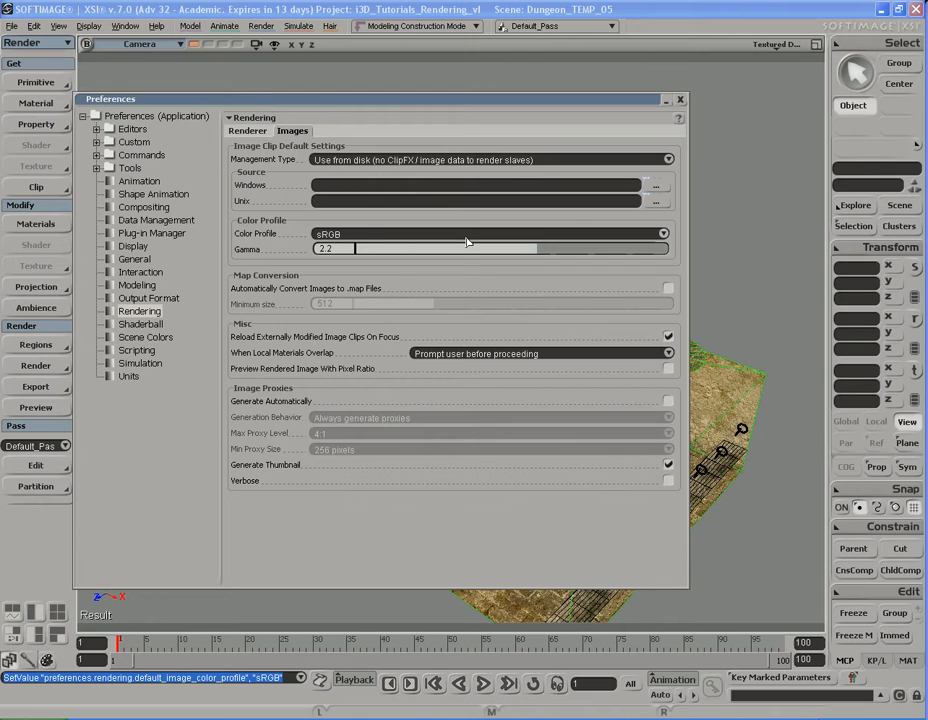
left_click(466, 241)
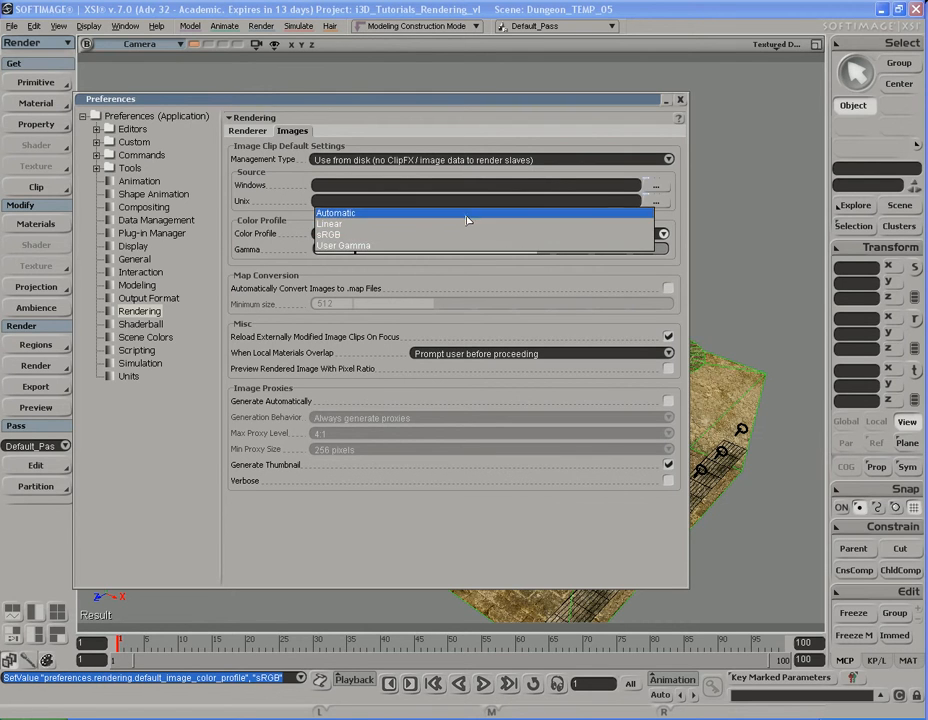
left_click(466, 216)
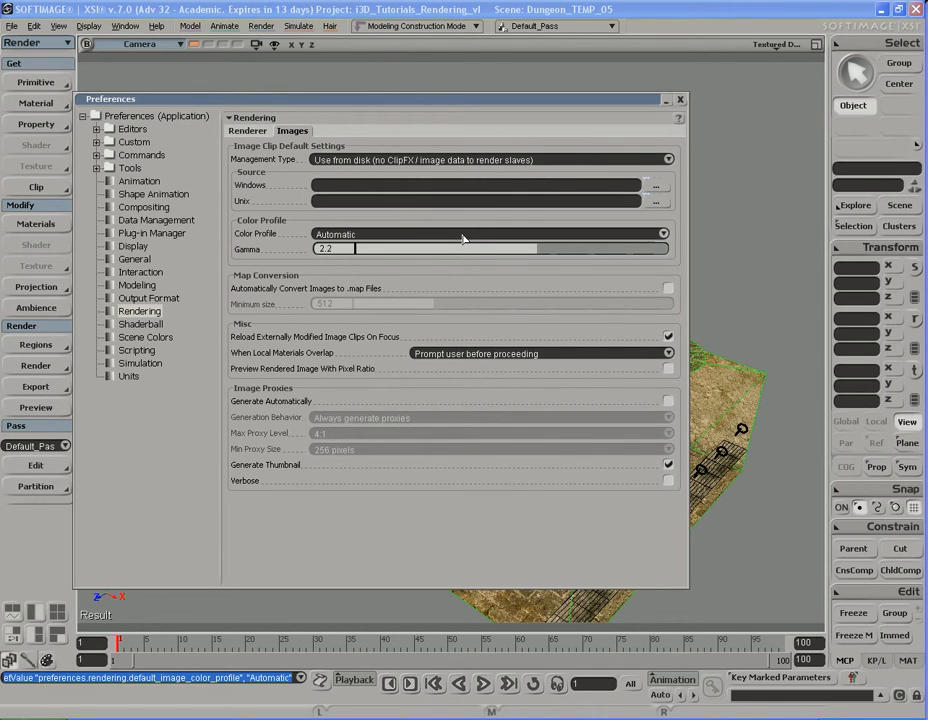
- Try the Linear color profile as the image clip default, and switch it back to Automatic
left_click(463, 238)
left_click(465, 247)
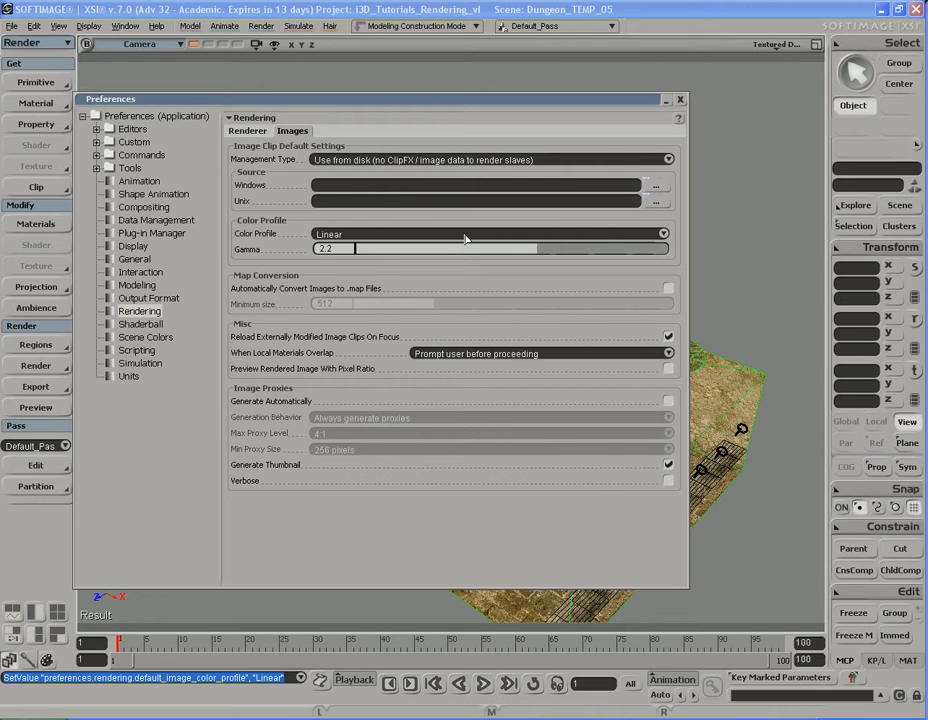
left_click(464, 238)
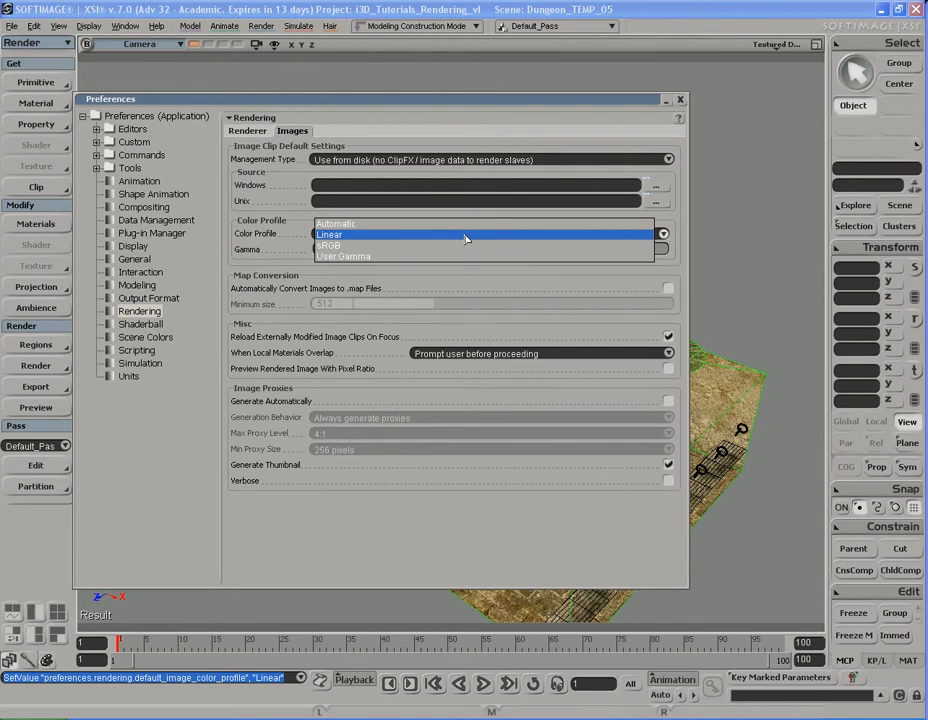
left_click(465, 238)
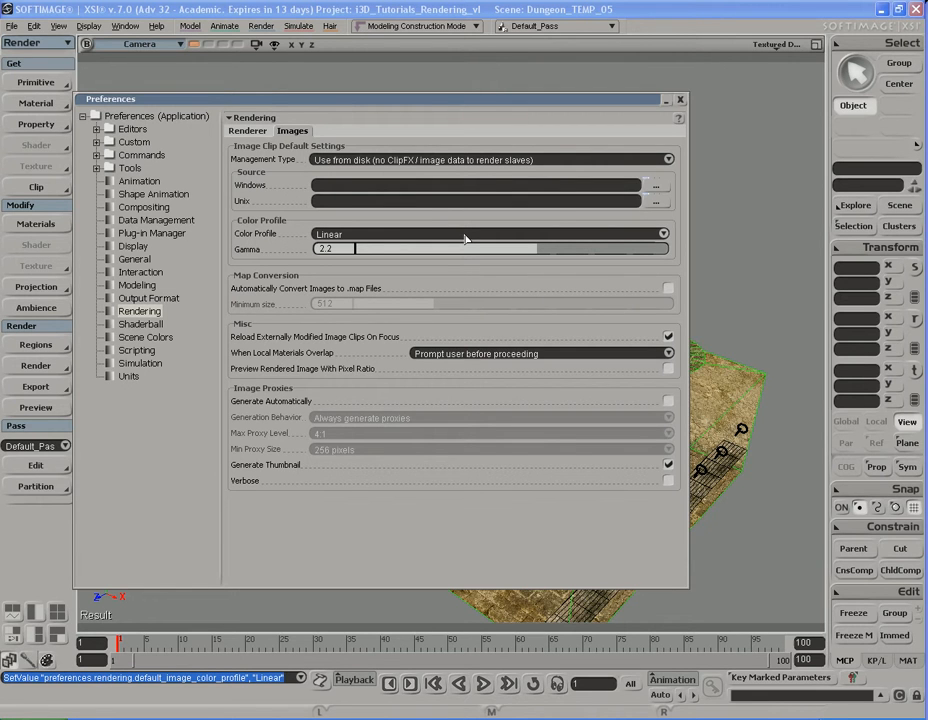
left_click(464, 238)
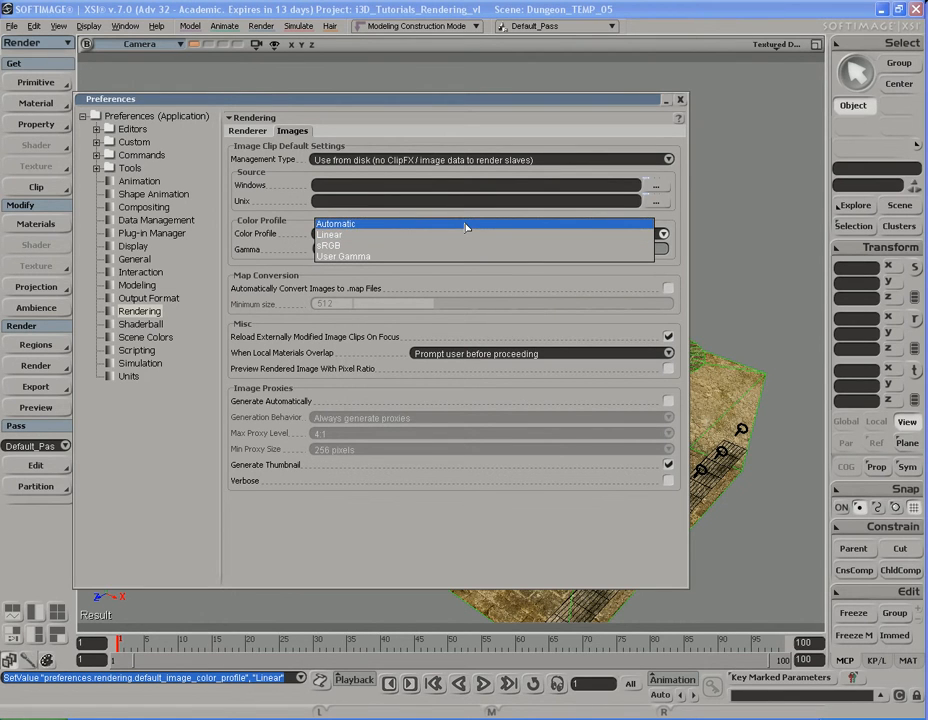
left_click(465, 227)
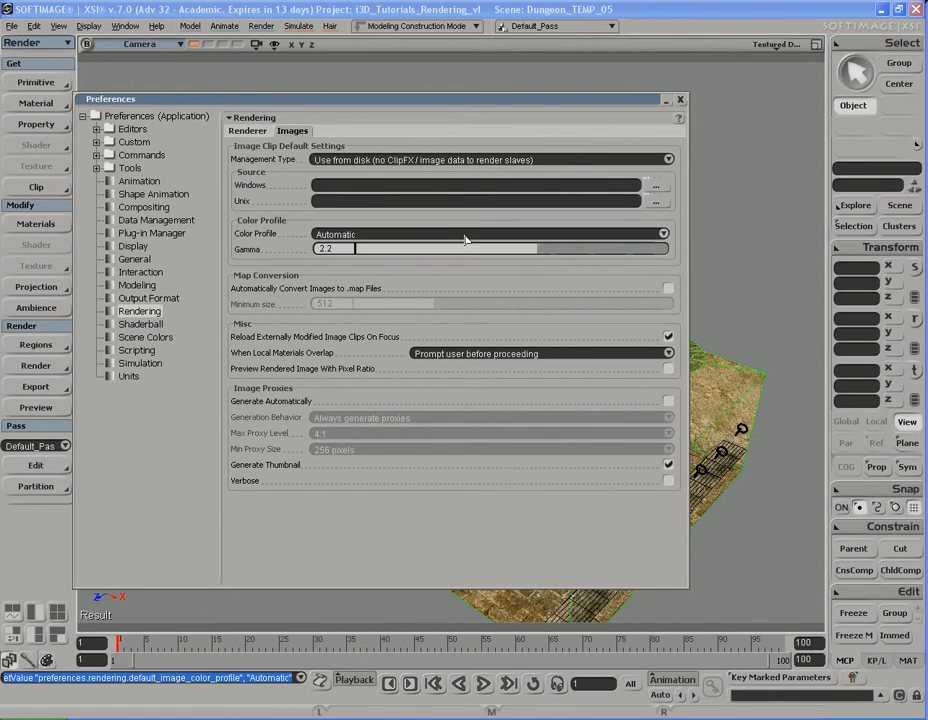
- Set the default image color profile to sRGB and change it to User Gamma
left_click(464, 236)
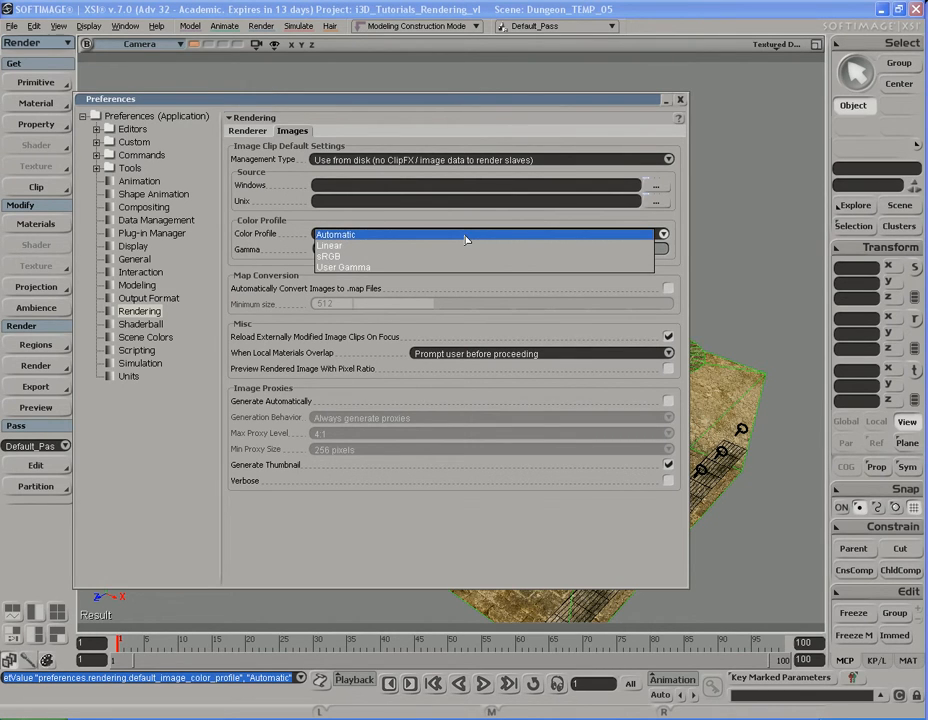
left_click(465, 257)
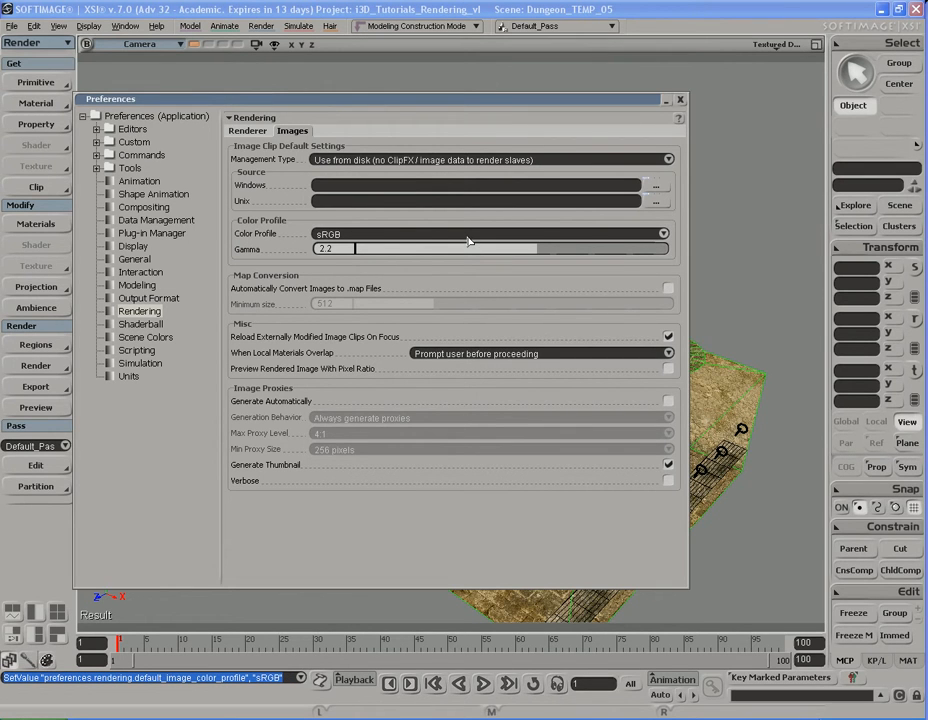
left_click(468, 238)
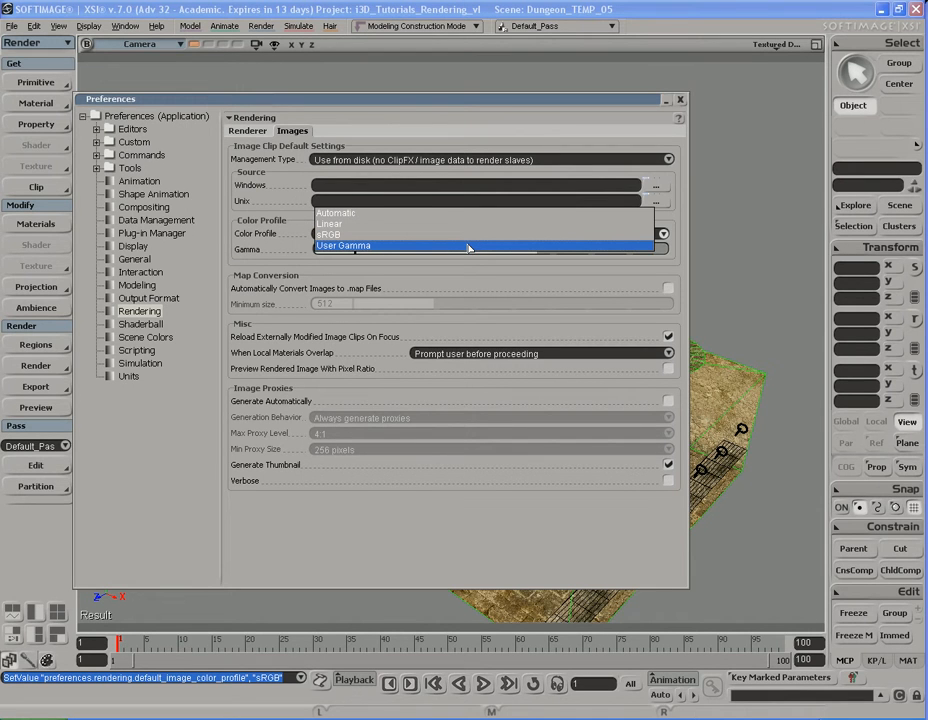
left_click(468, 246)
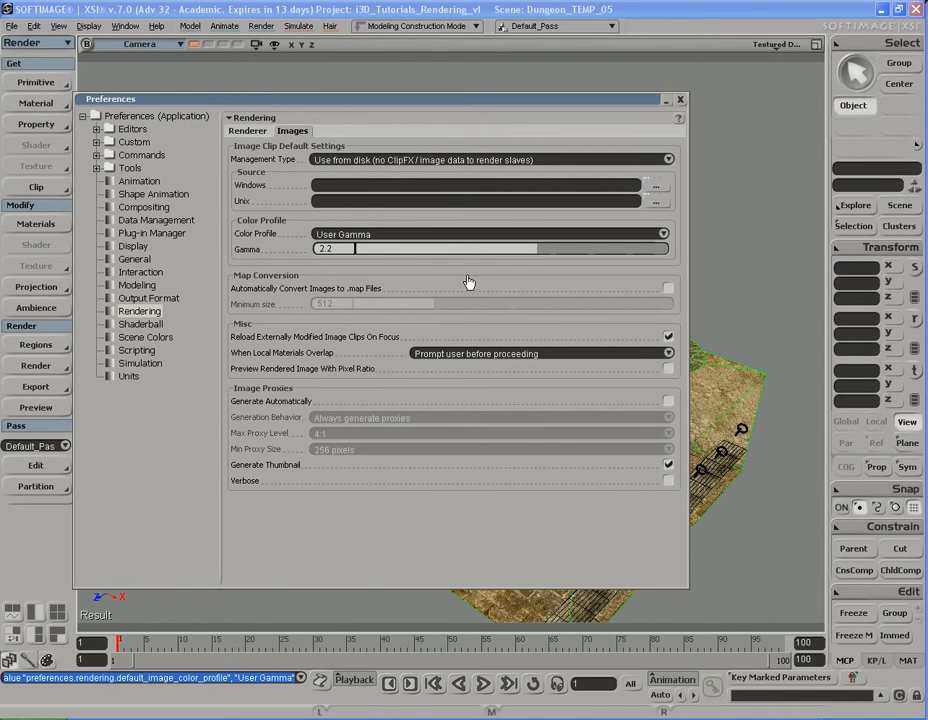
- Try gamma values of 1.8 and 1 for the User Gamma profile, and set gamma back to 2.2
left_click(347, 250)
type("1.8")
key("Return")
left_click(347, 250)
type("1")
key("Return")
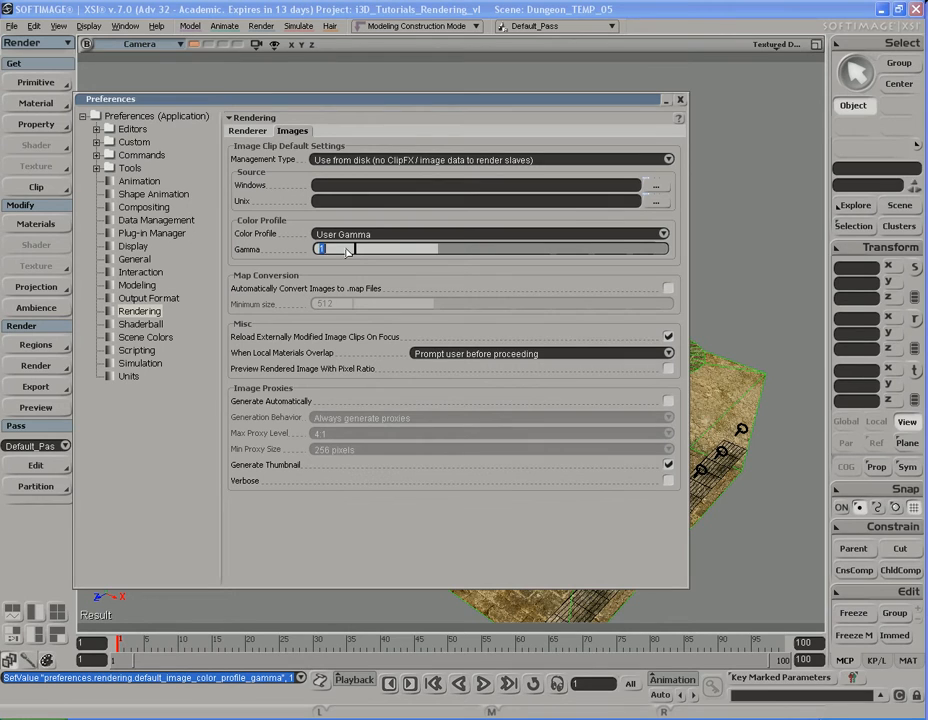
type("2.2")
key("Return")
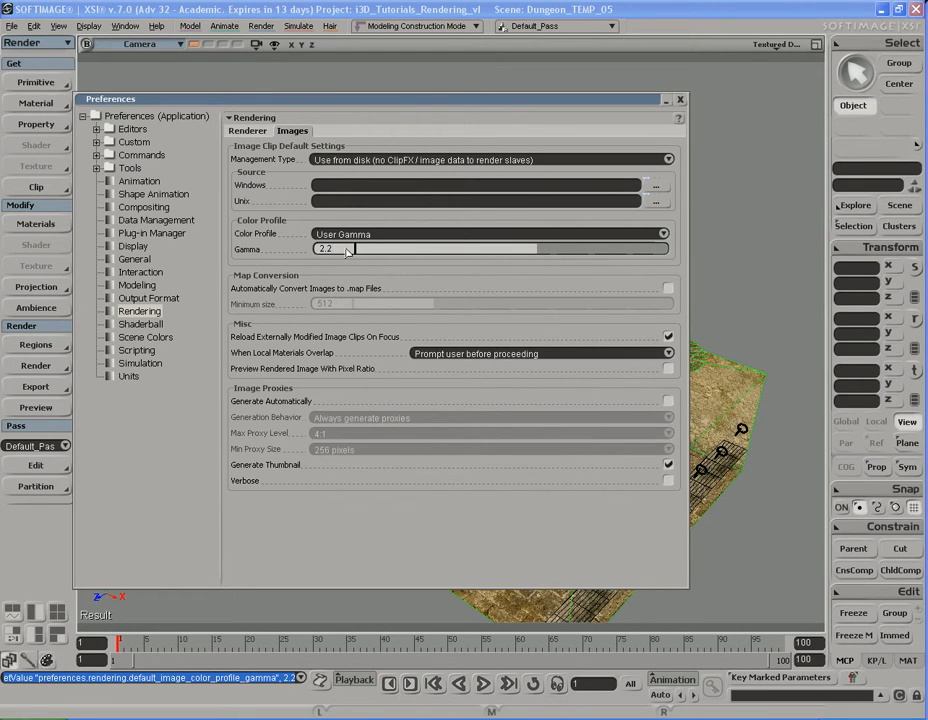
- Set the default image color profile to Automatic and close the preferences
left_click(456, 234)
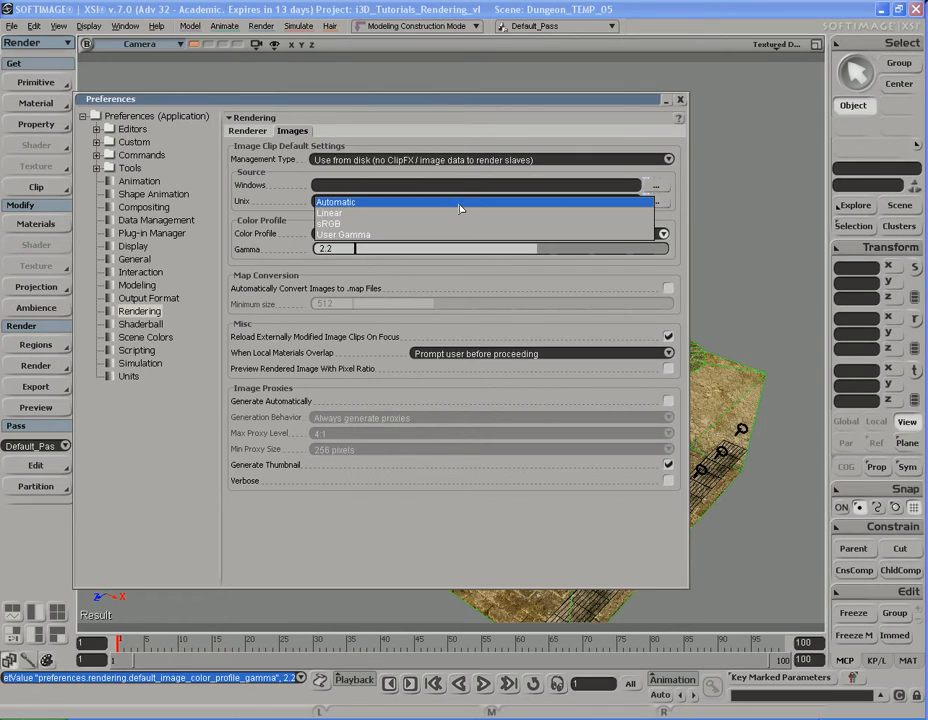
left_click(460, 203)
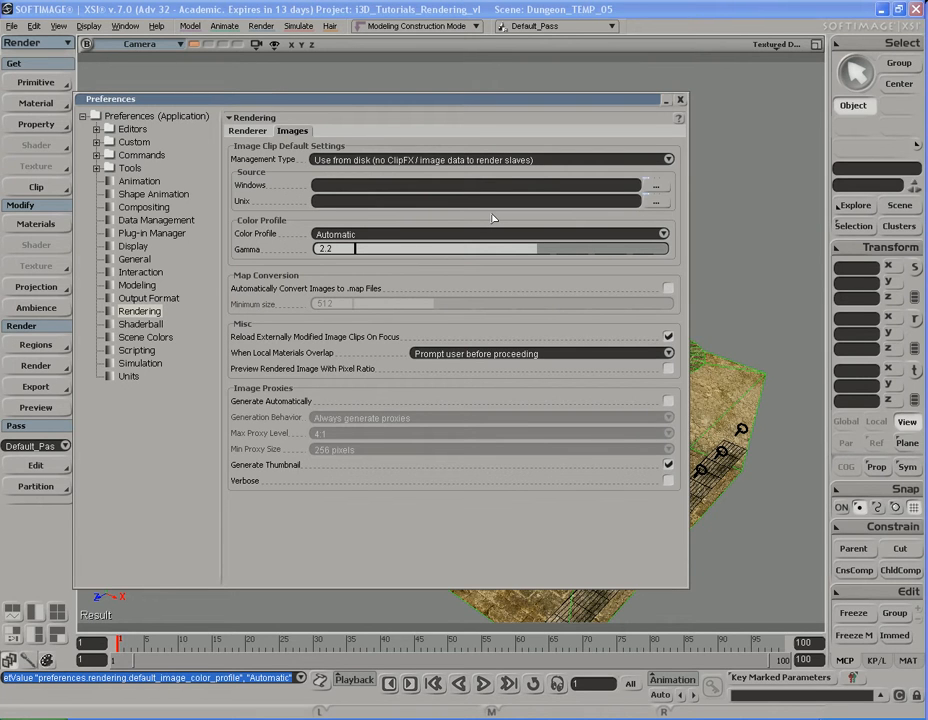
left_click(680, 101)
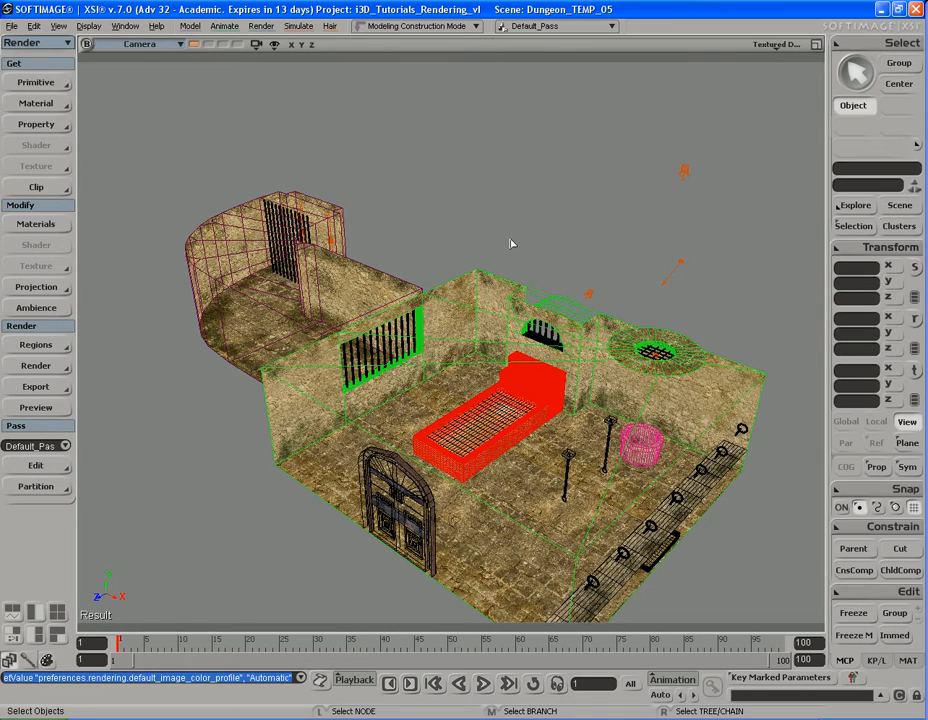
left_click(493, 298)
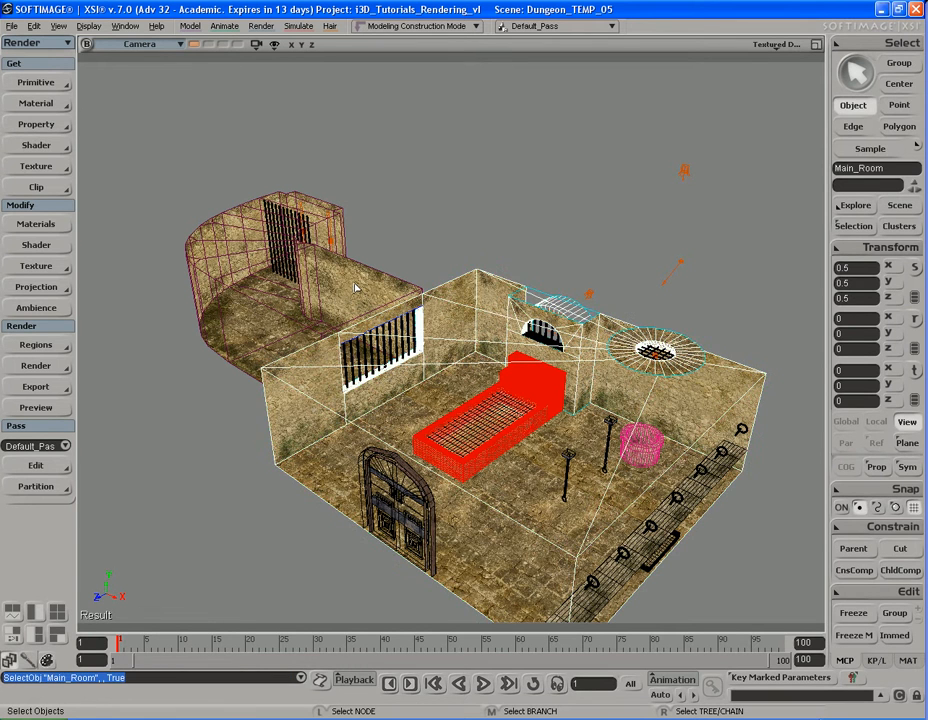
left_click(257, 208)
left_click(512, 229)
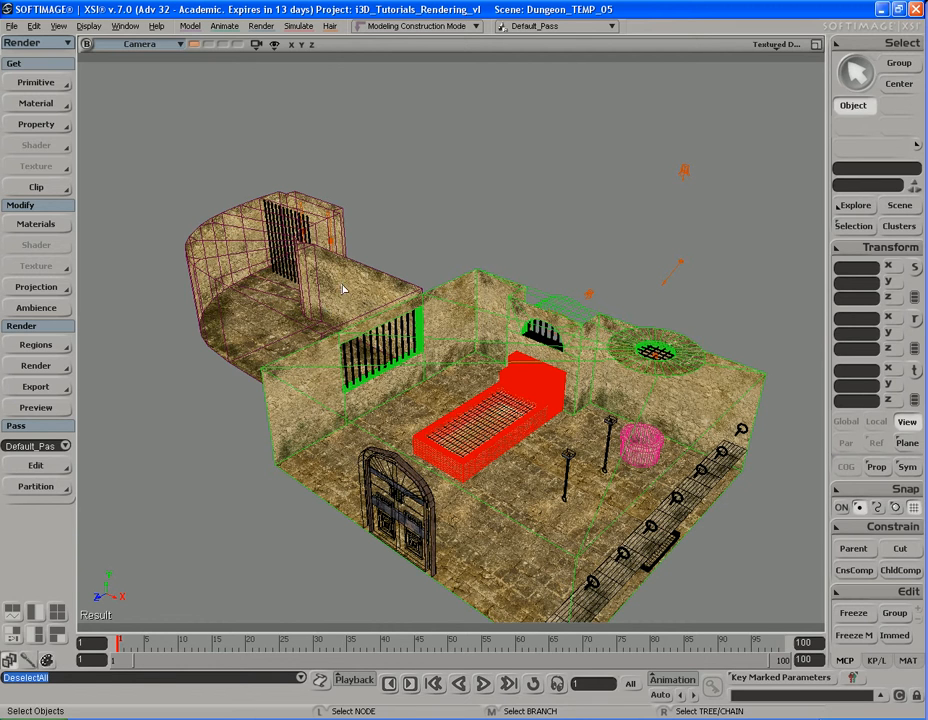
left_click(465, 324)
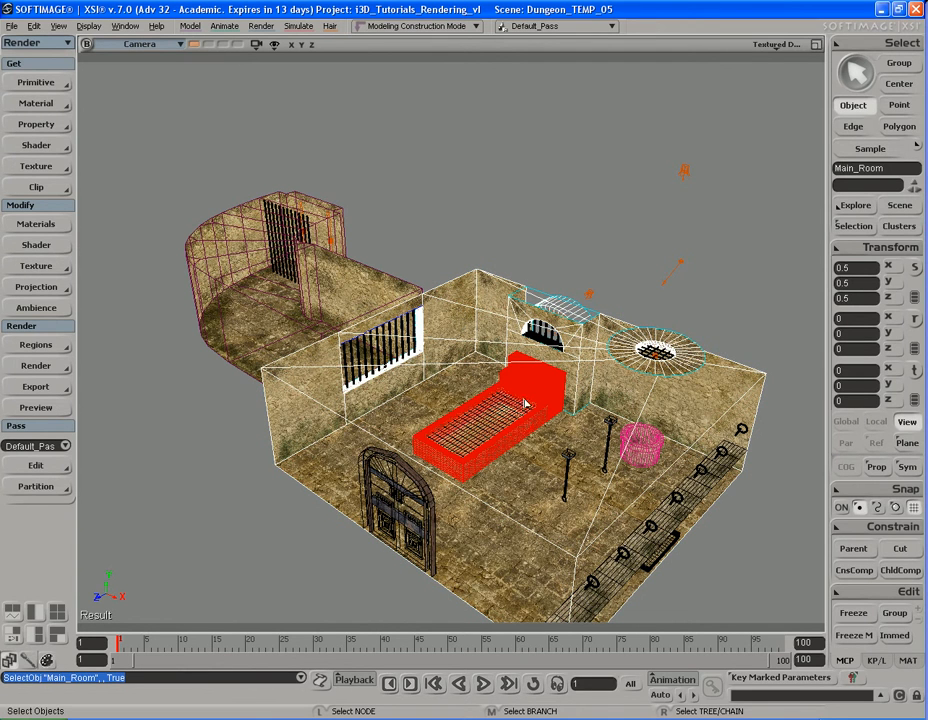
- Open the Render Tree for the Water_Tank object's material and reposition the Water_Tank_Color_jpg image node slightly
left_click(500, 447)
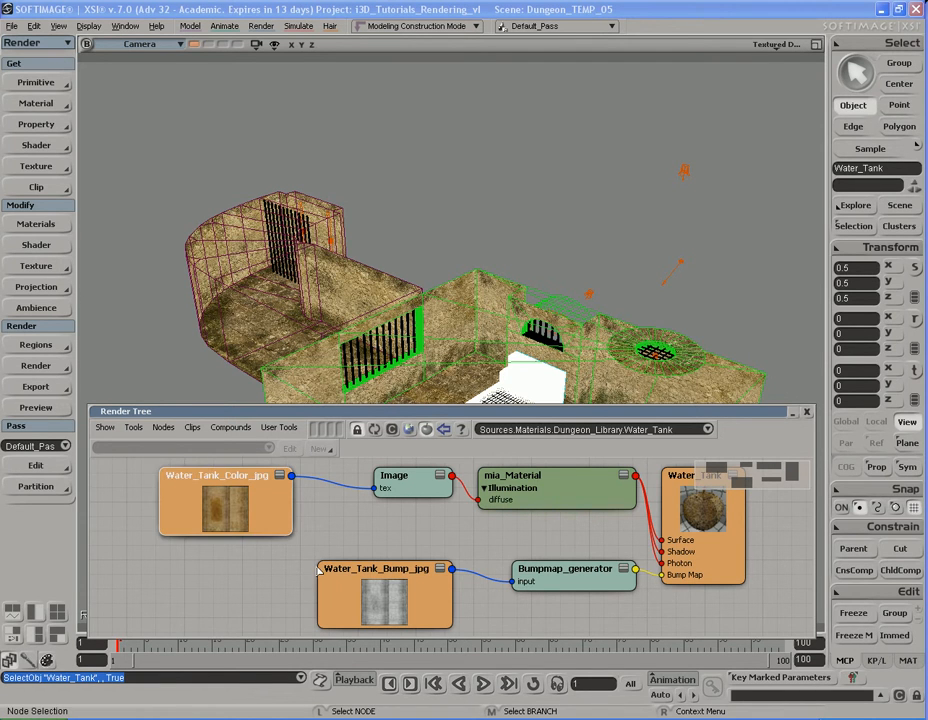
left_click(346, 593)
left_click(284, 507)
left_click(331, 563)
left_click(290, 507)
left_click_drag(279, 506, 292, 508)
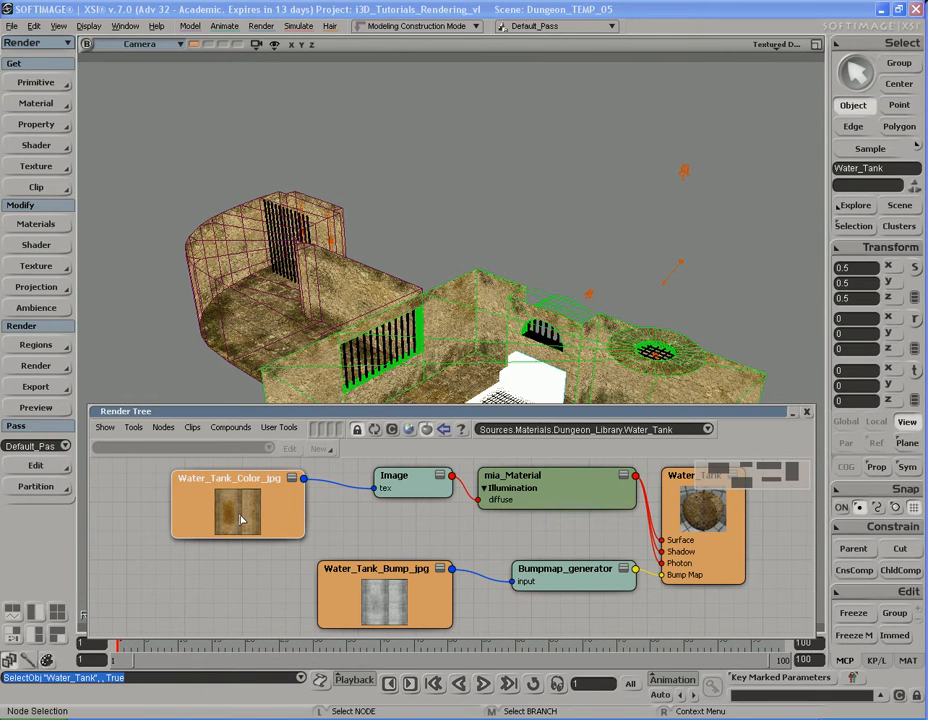
- Open the Water_Tank_Color_jpg clip's properties, examine its color profile options among the image adjustments, and close them
double_click(280, 490)
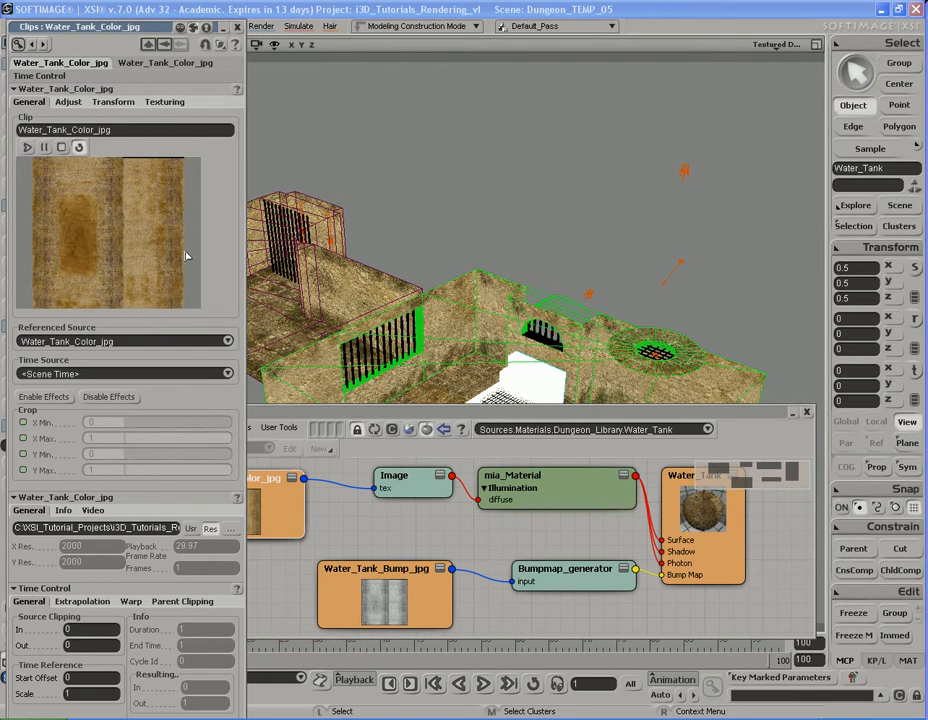
left_click_drag(146, 28, 222, 14)
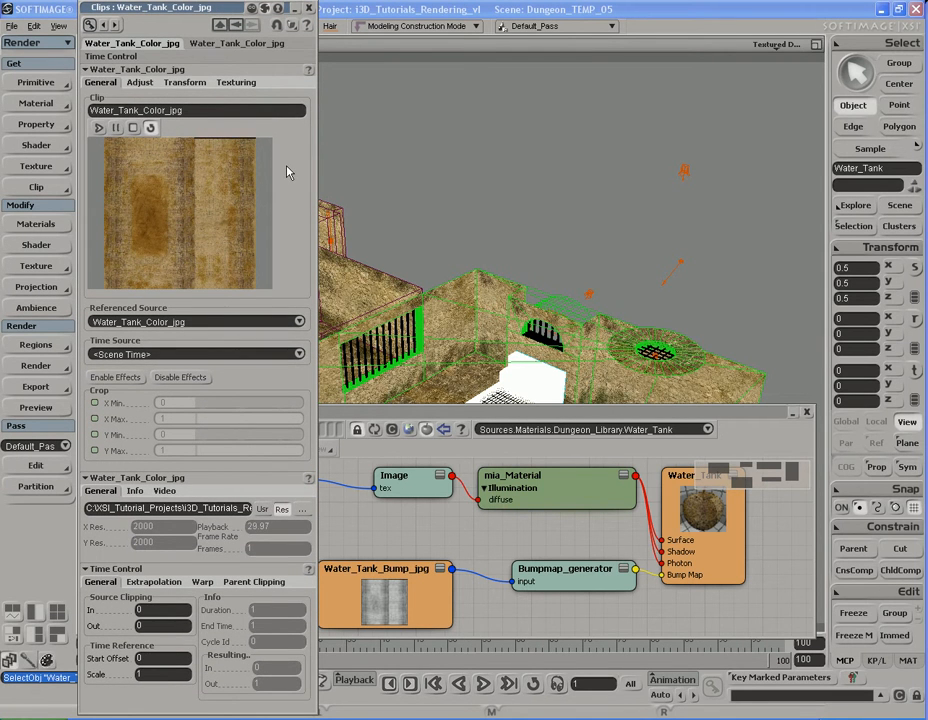
left_click(141, 83)
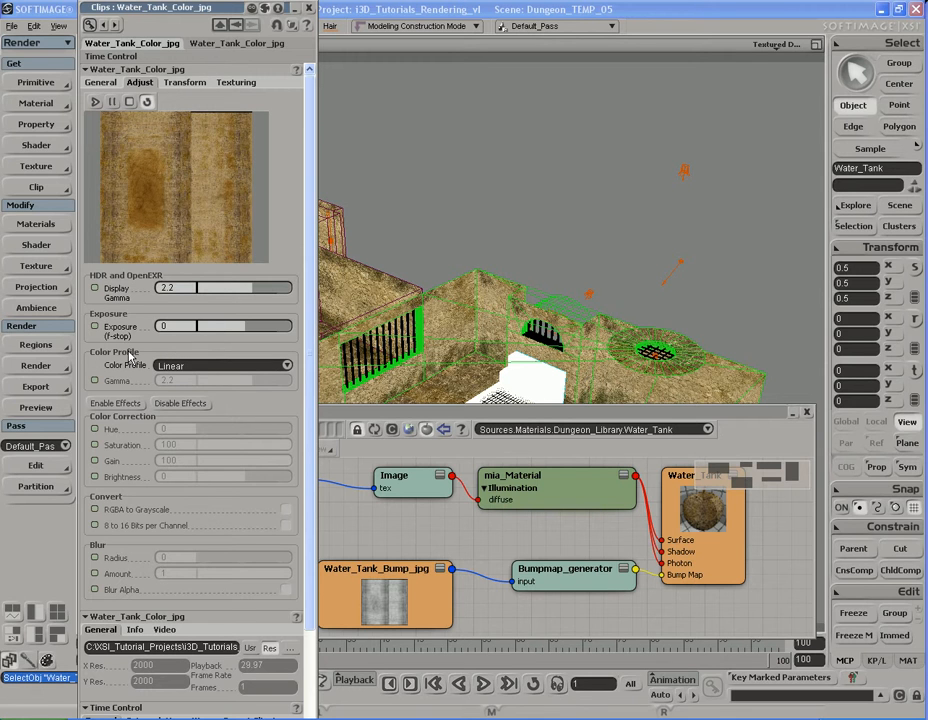
left_click(287, 368)
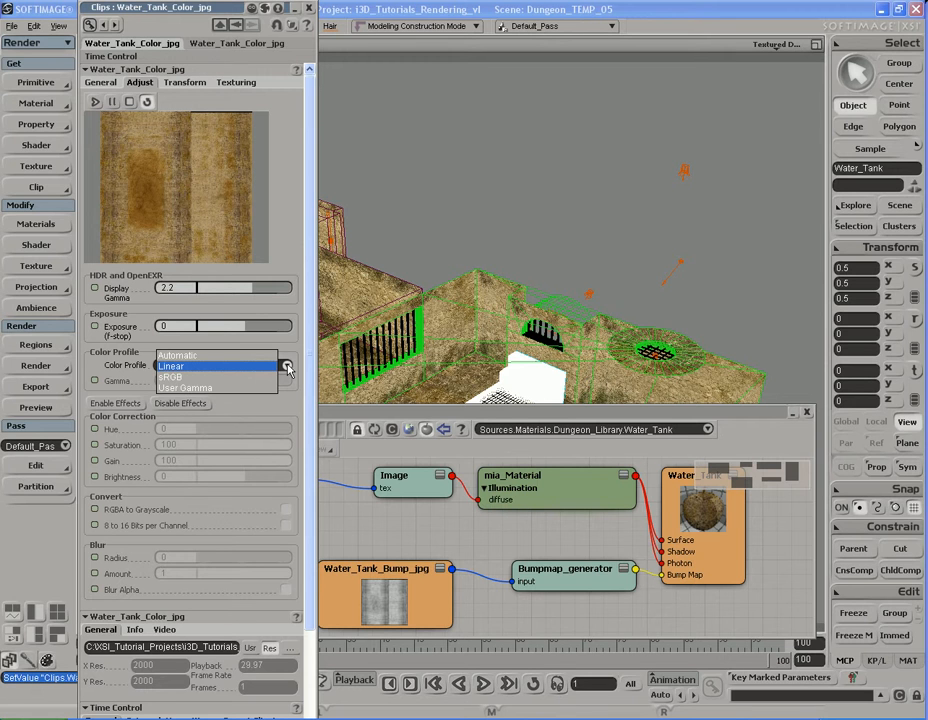
left_click(287, 368)
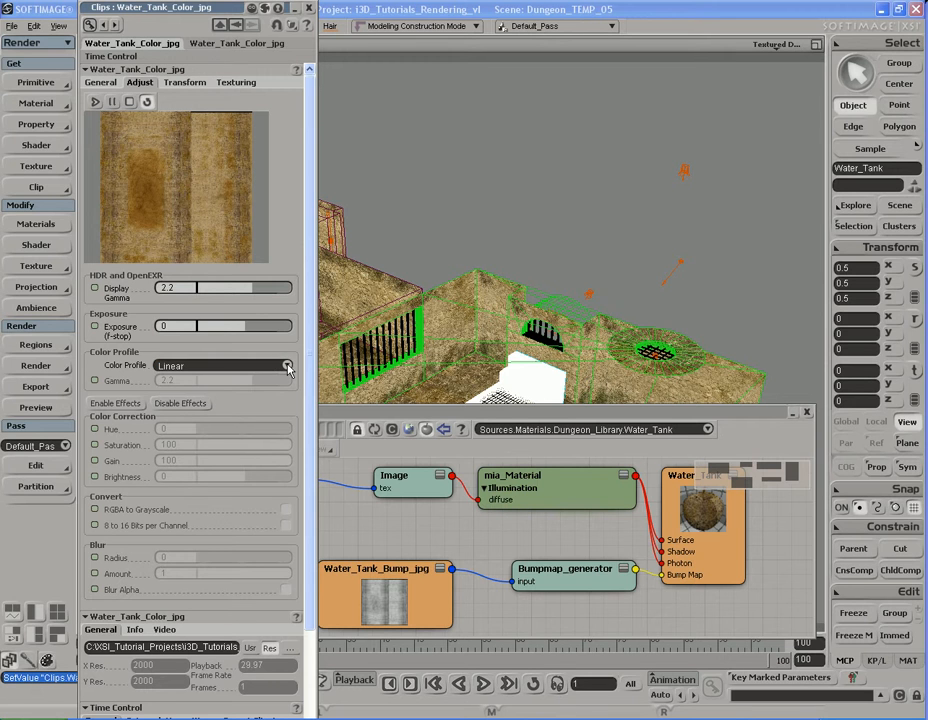
left_click(308, 8)
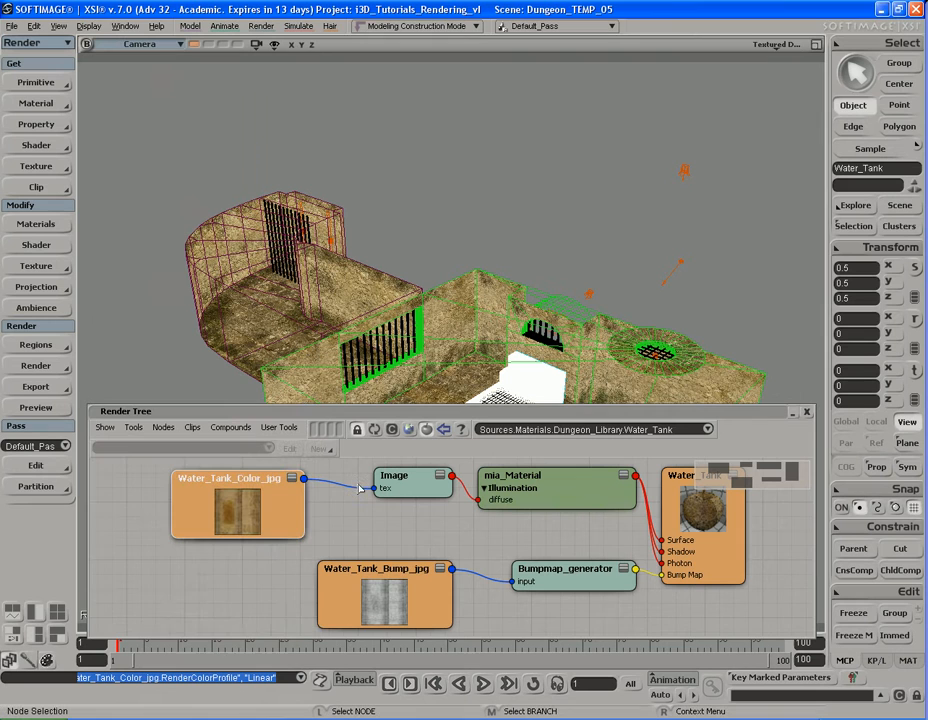
- Reopen the Water_Tank_Color_jpg clip's properties and try the sRGB color profile
double_click(286, 515)
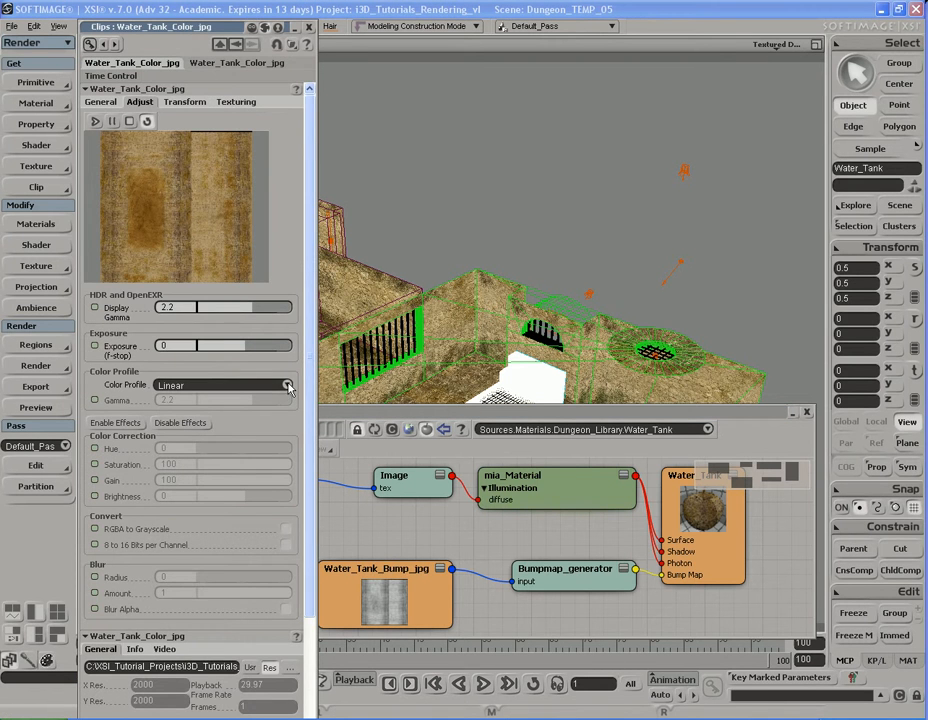
left_click(287, 386)
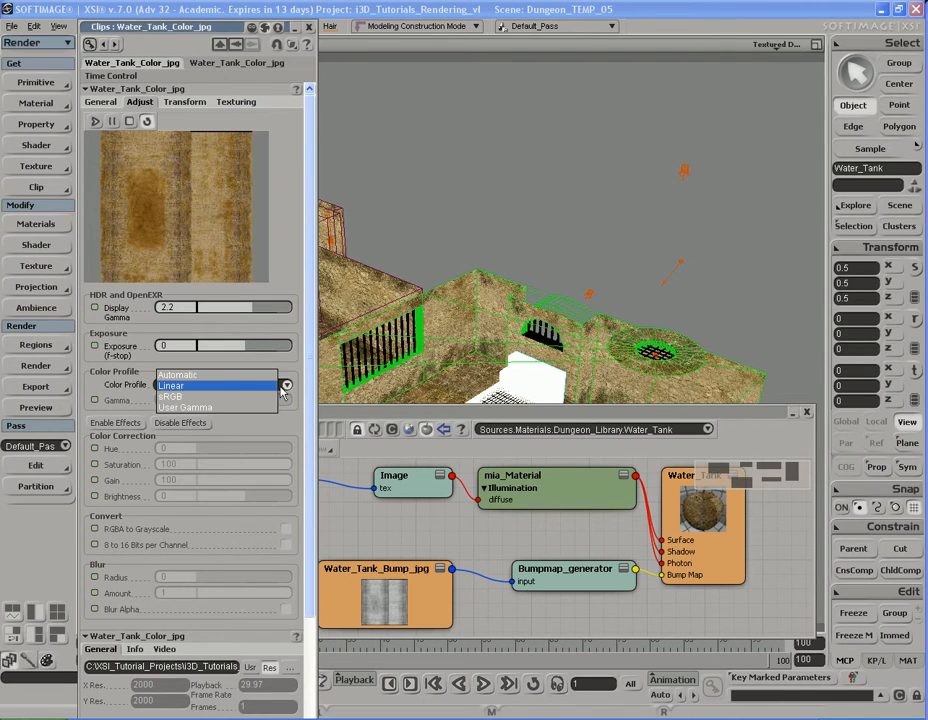
left_click(289, 389)
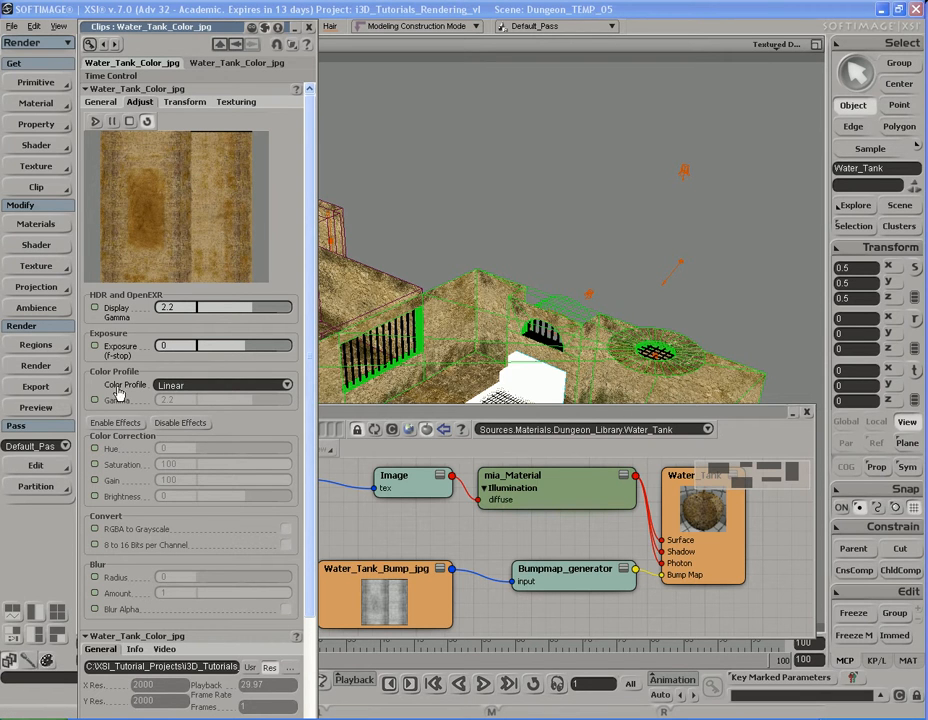
left_click(287, 386)
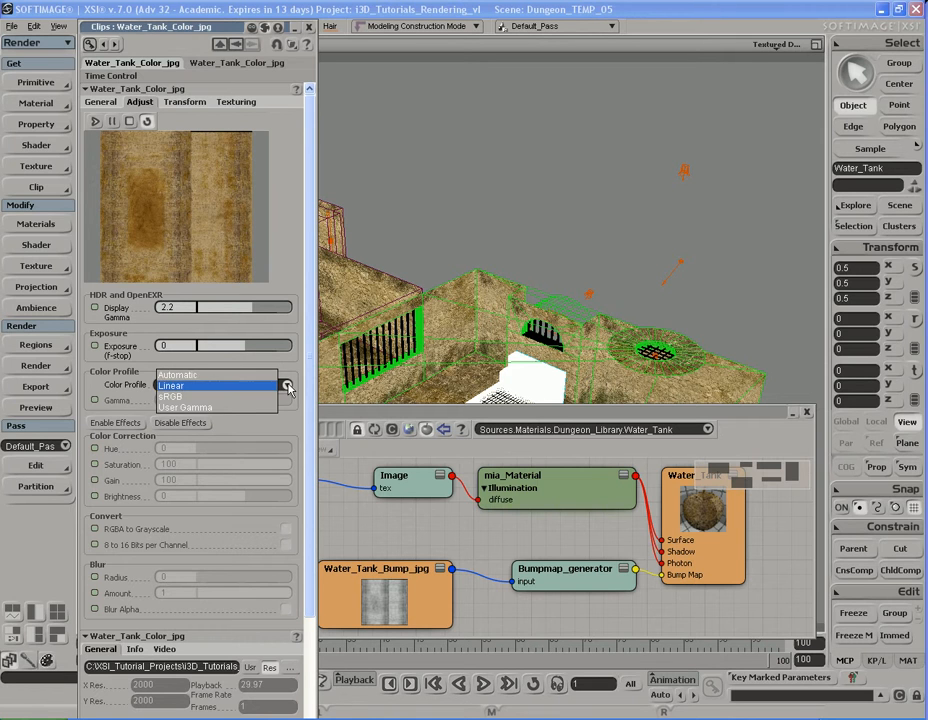
left_click(224, 397)
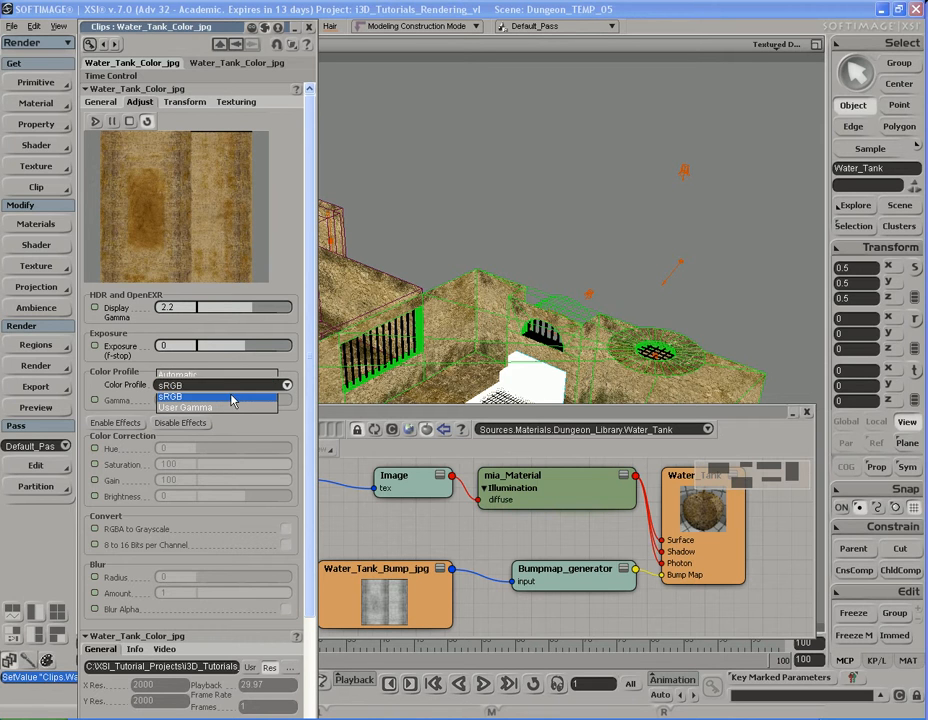
left_click(287, 386)
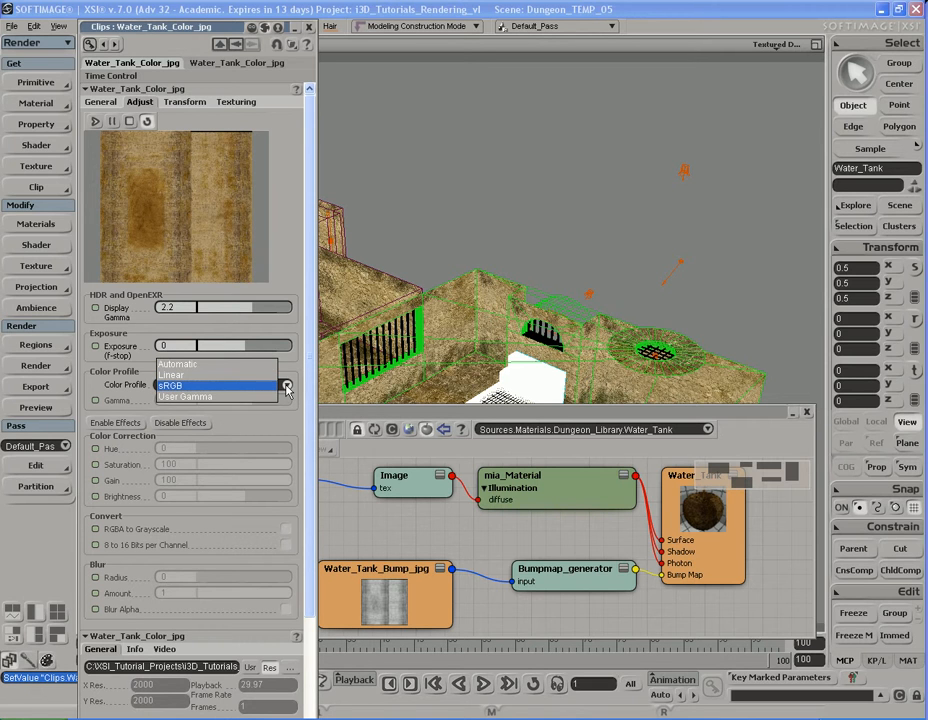
left_click(287, 387)
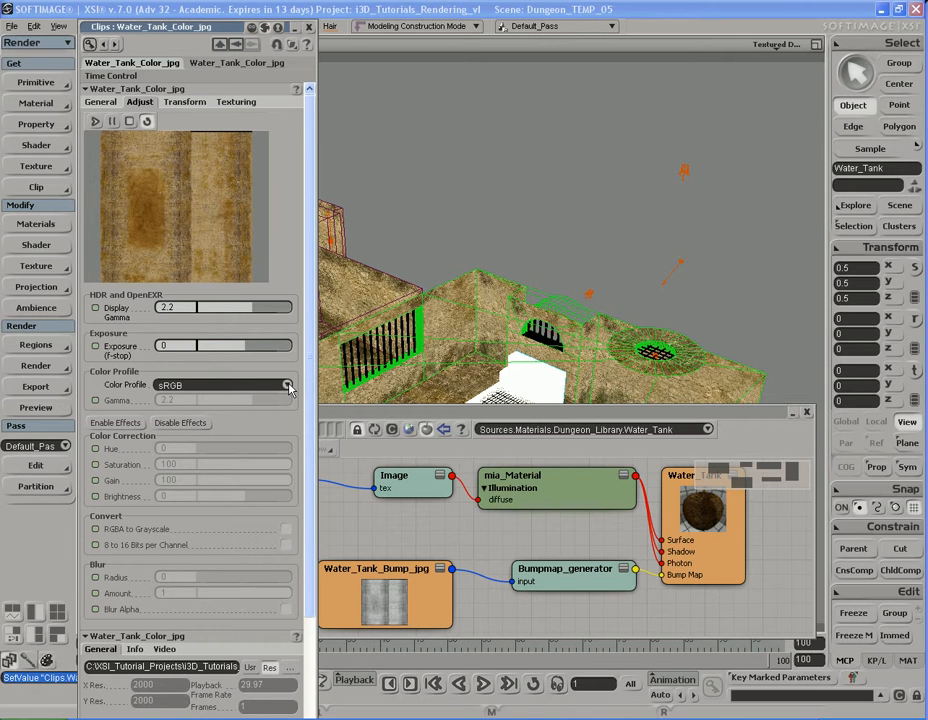
- Try the User Gamma color profile on the Water_Tank_Color_jpg clip, and switch it back to sRGB
left_click(288, 386)
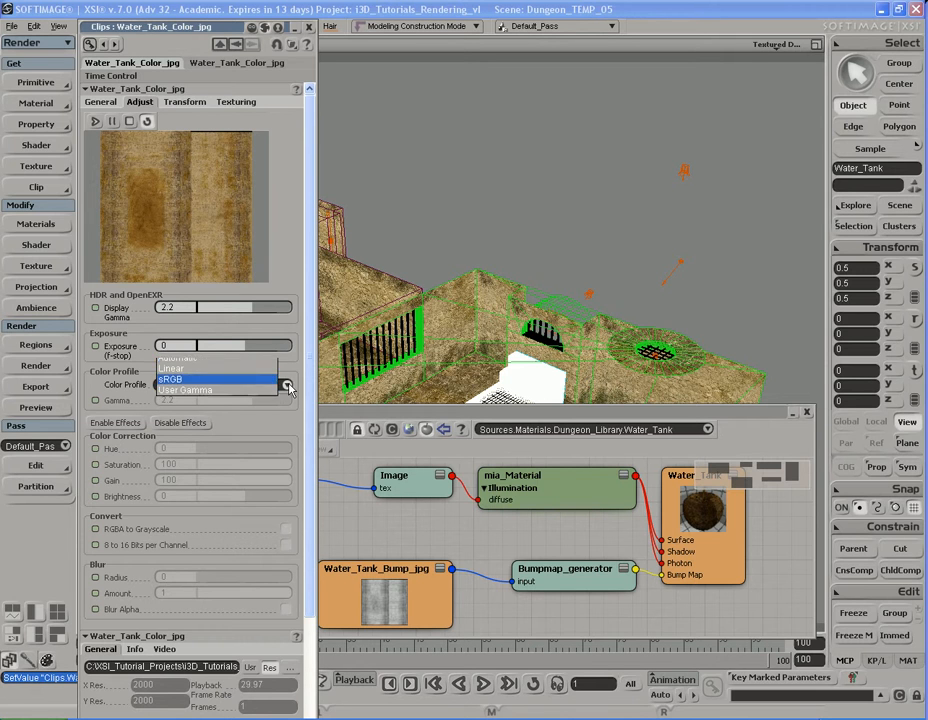
left_click(255, 398)
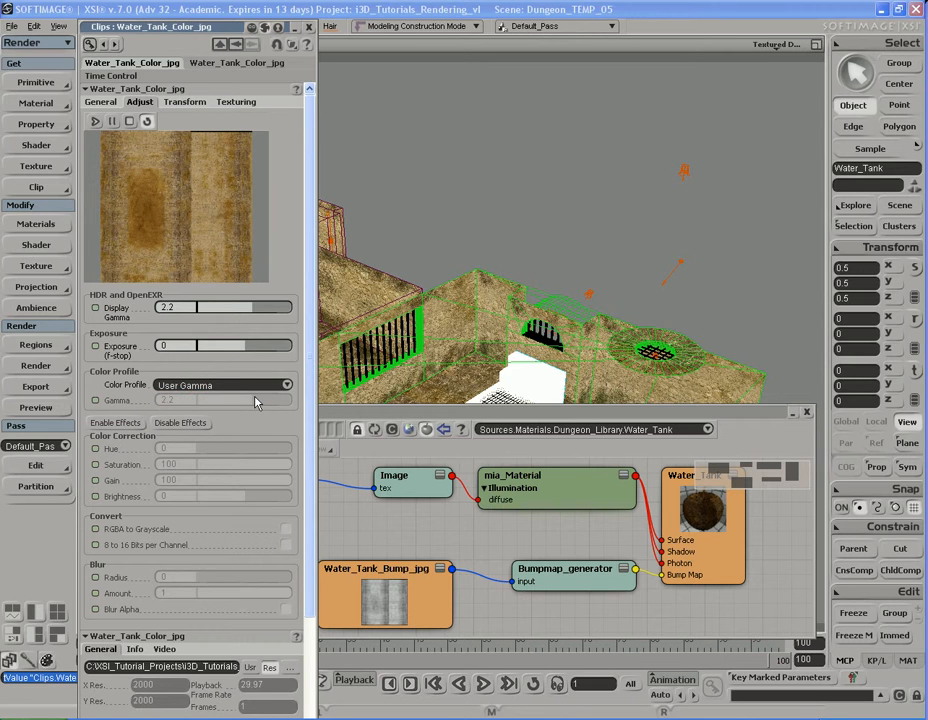
left_click(175, 400)
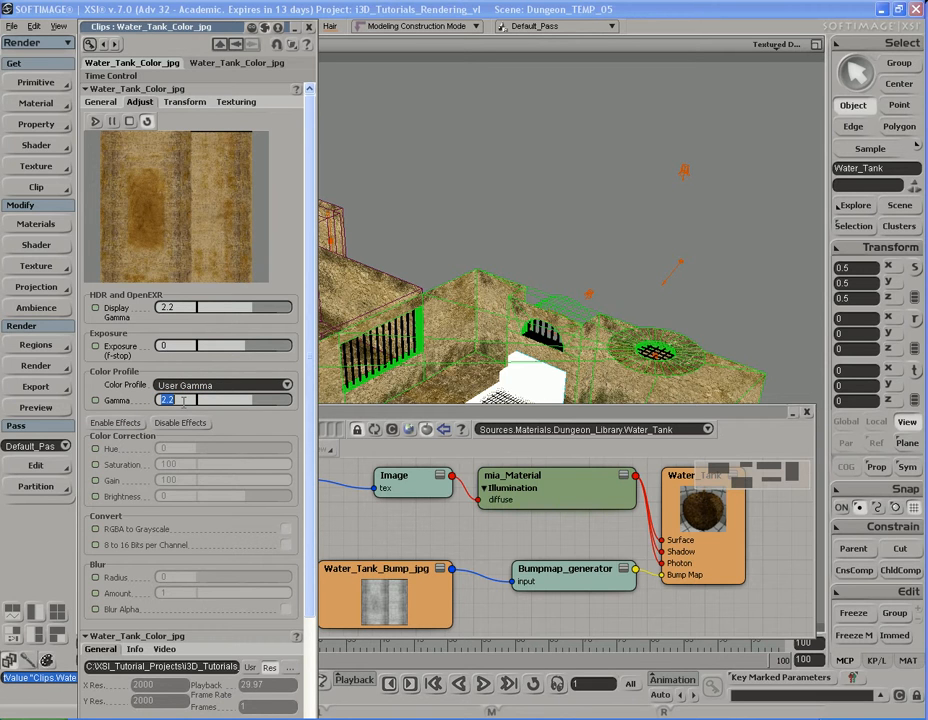
left_click(287, 385)
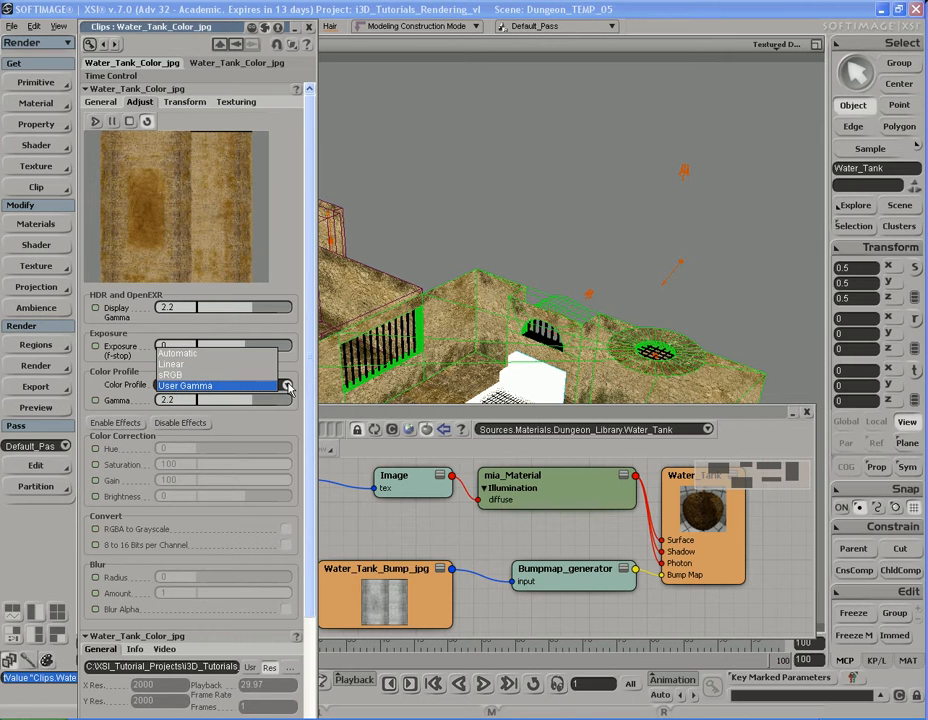
left_click(235, 377)
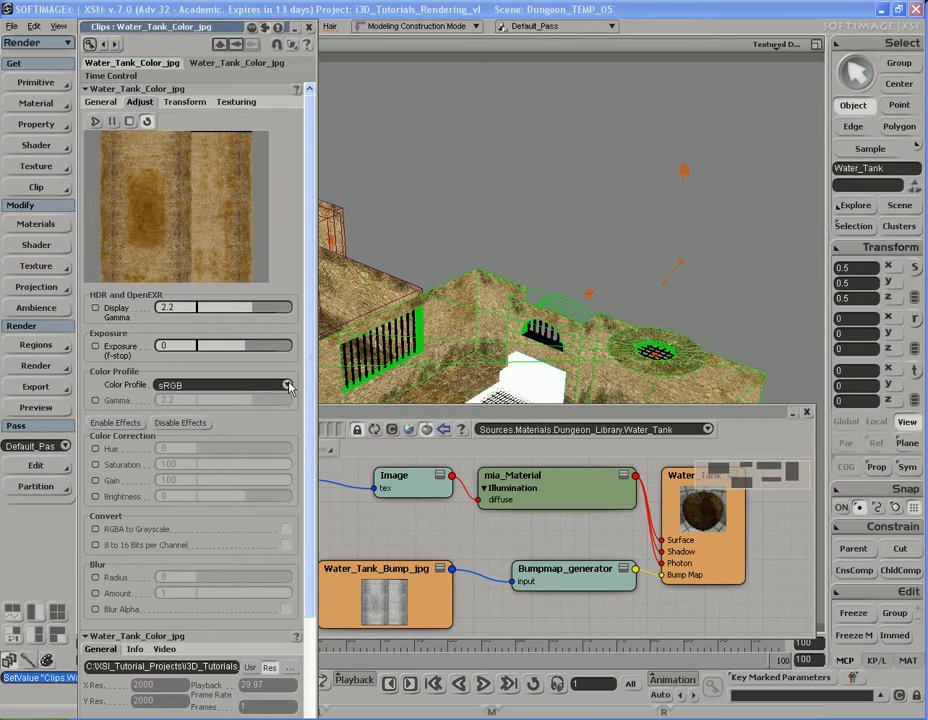
- Return the Water_Tank_Color_jpg clip's color profile to Linear and close its properties
left_click(287, 385)
left_click(238, 376)
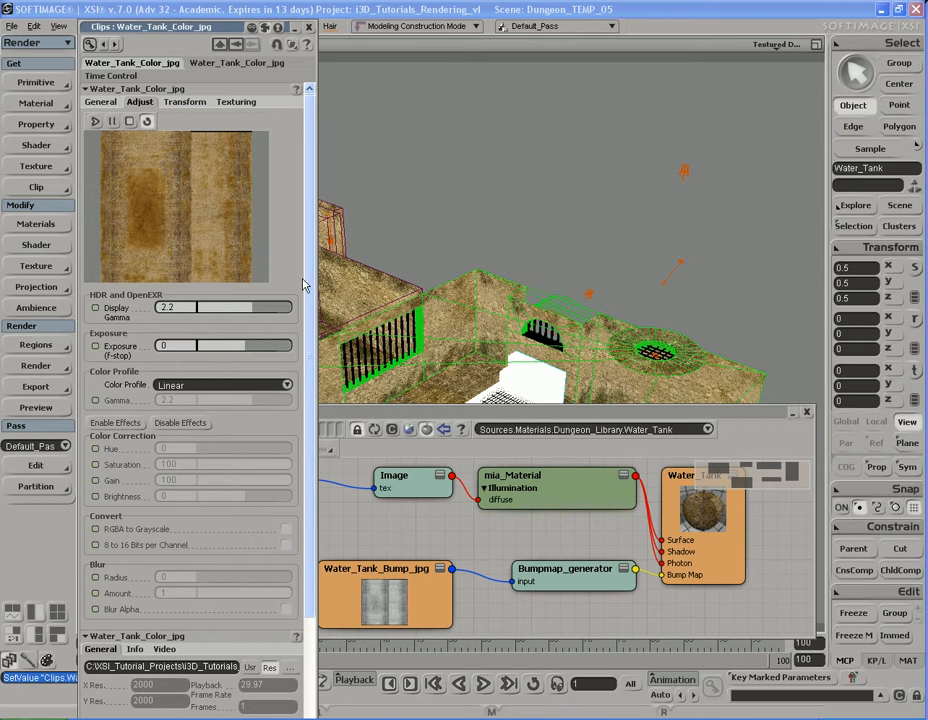
left_click(309, 31)
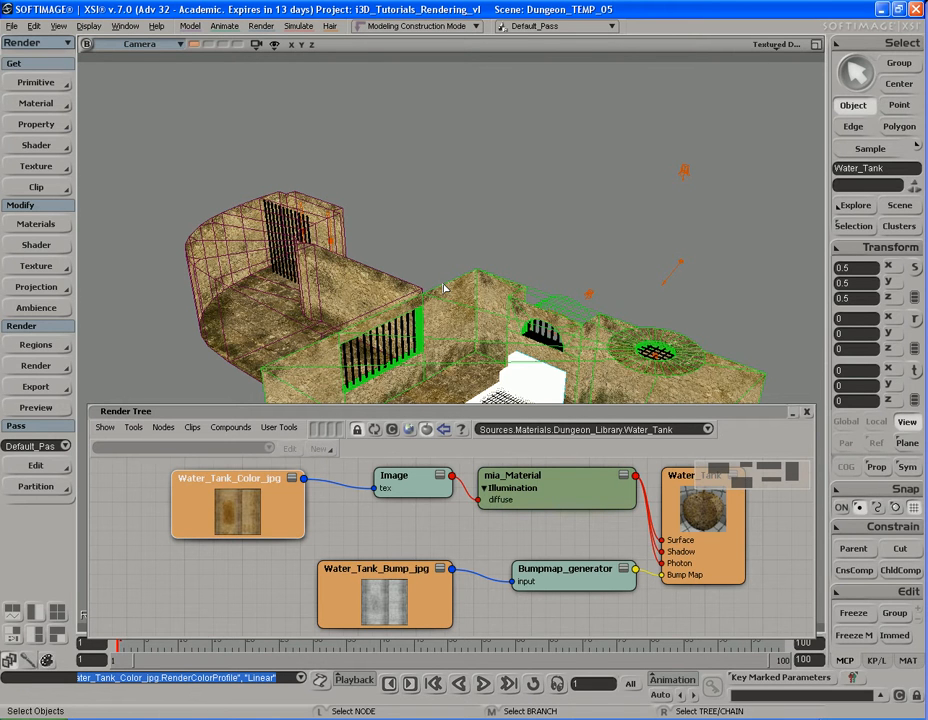
- Recall the stored camera view of the well corner and render a preview of the Default_Pass, keeping its window aside
left_click(196, 48)
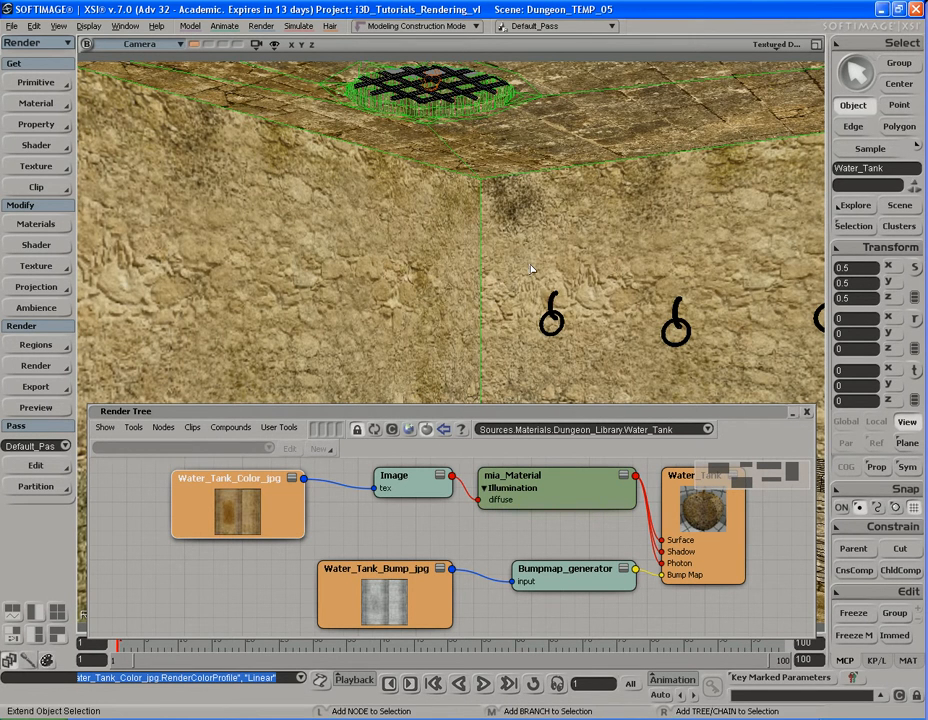
key("shift+r")
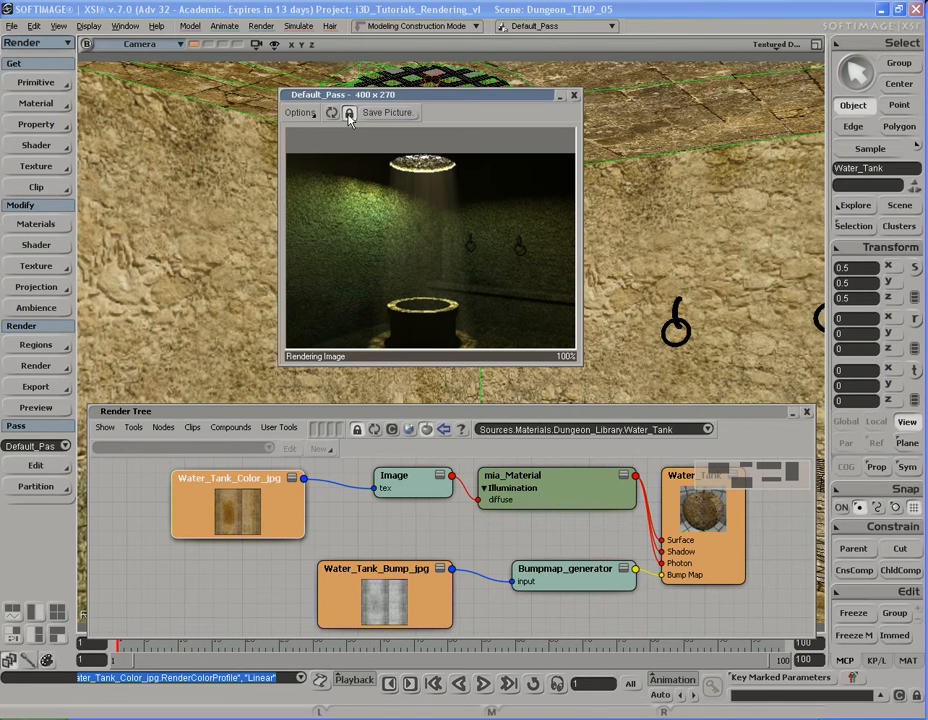
left_click_drag(485, 99, 287, 102)
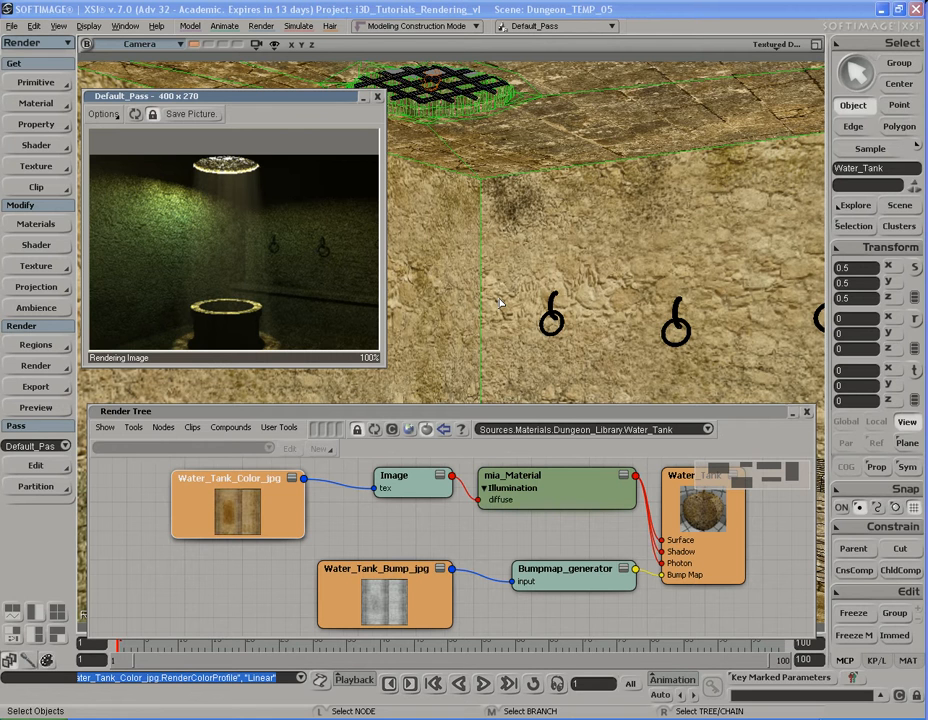
- Close the Render Tree and open an Explorer set to show the scene's images
left_click(806, 411)
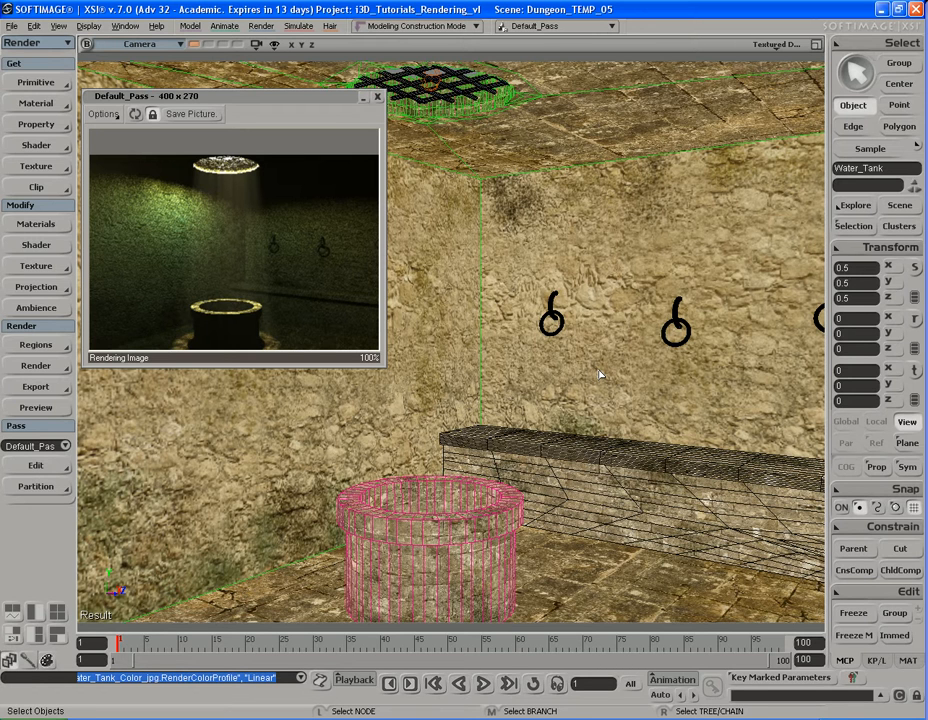
key("8")
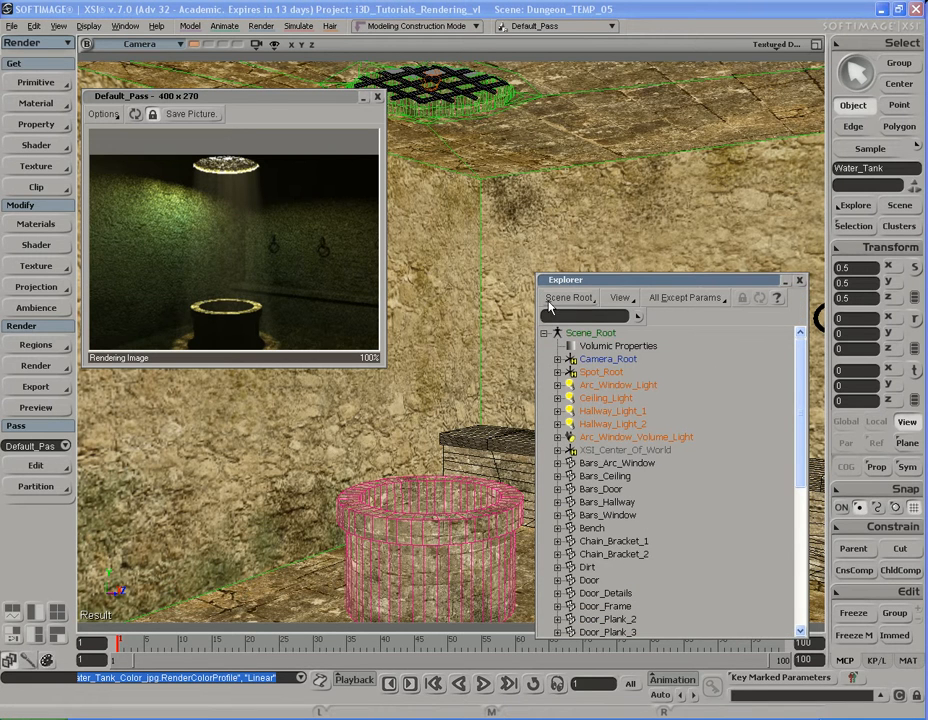
left_click(587, 302)
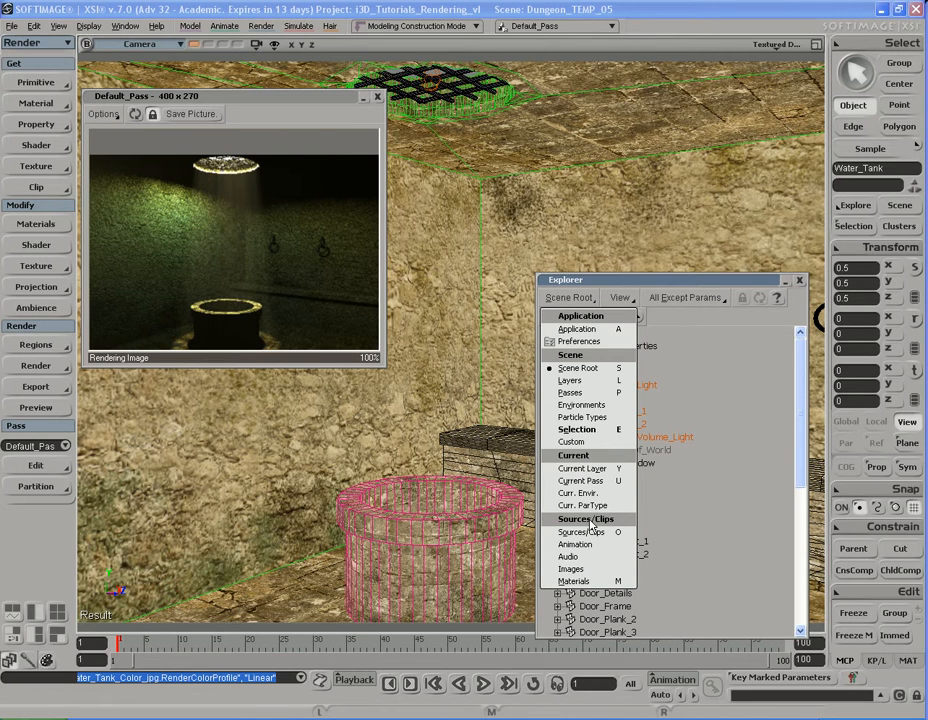
left_click(574, 569)
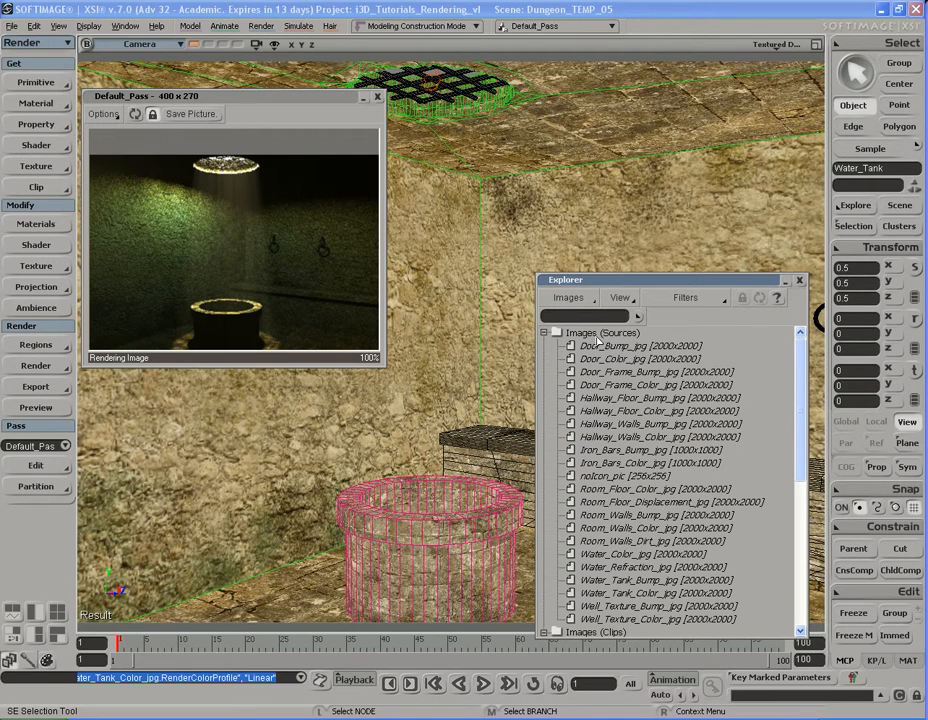
left_click_drag(686, 276, 670, 106)
- Look over the scene's image sources and clips in the Explorer, and collapse the Images (Sources) folder
left_click(602, 166)
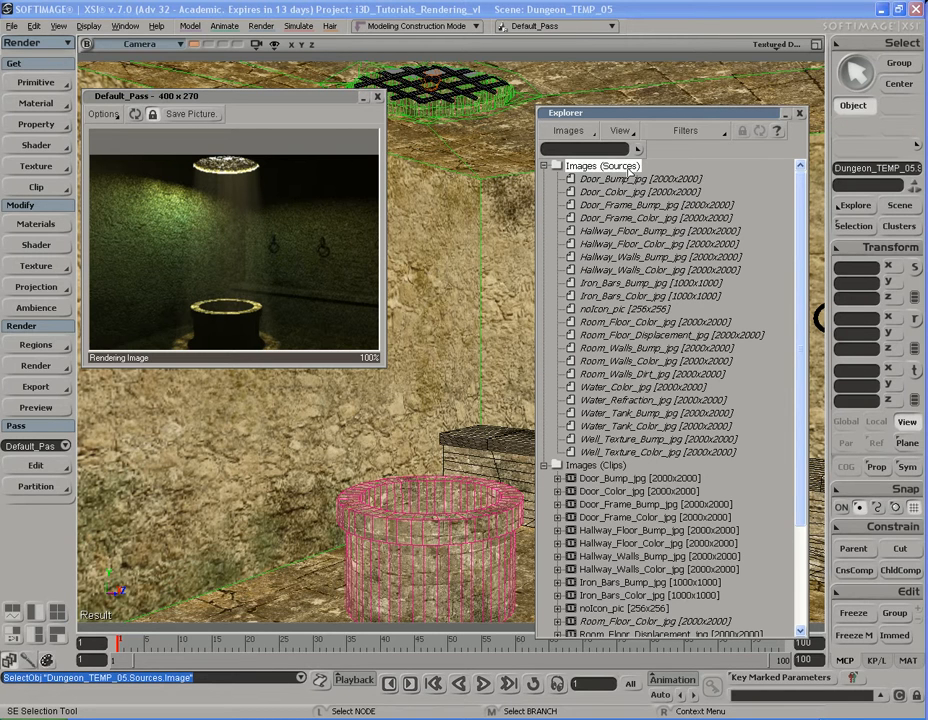
left_click(590, 466)
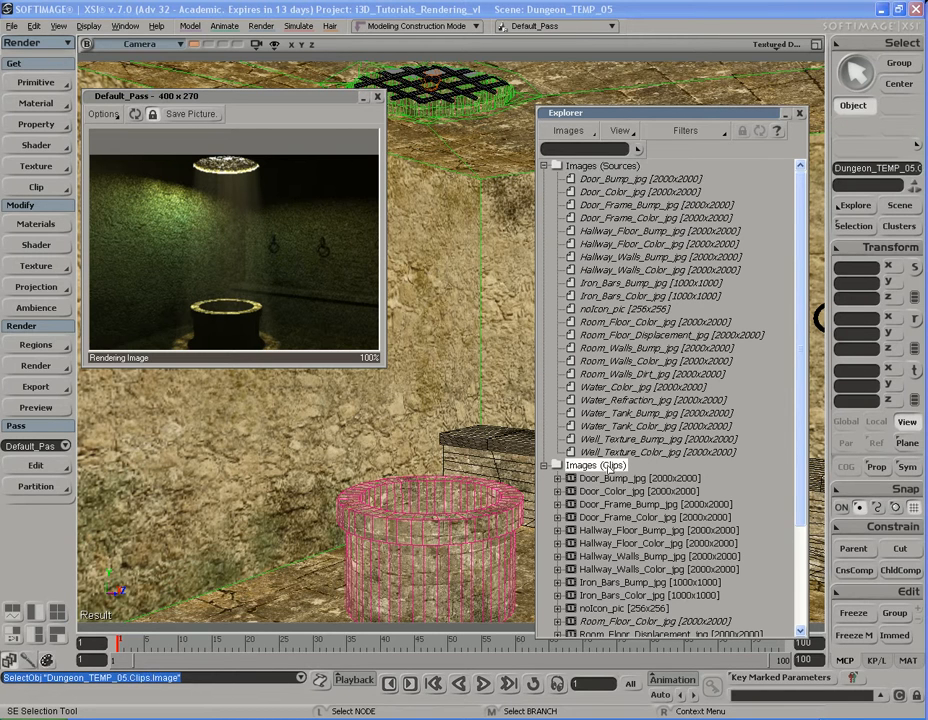
scroll(801, 380, "down", 2)
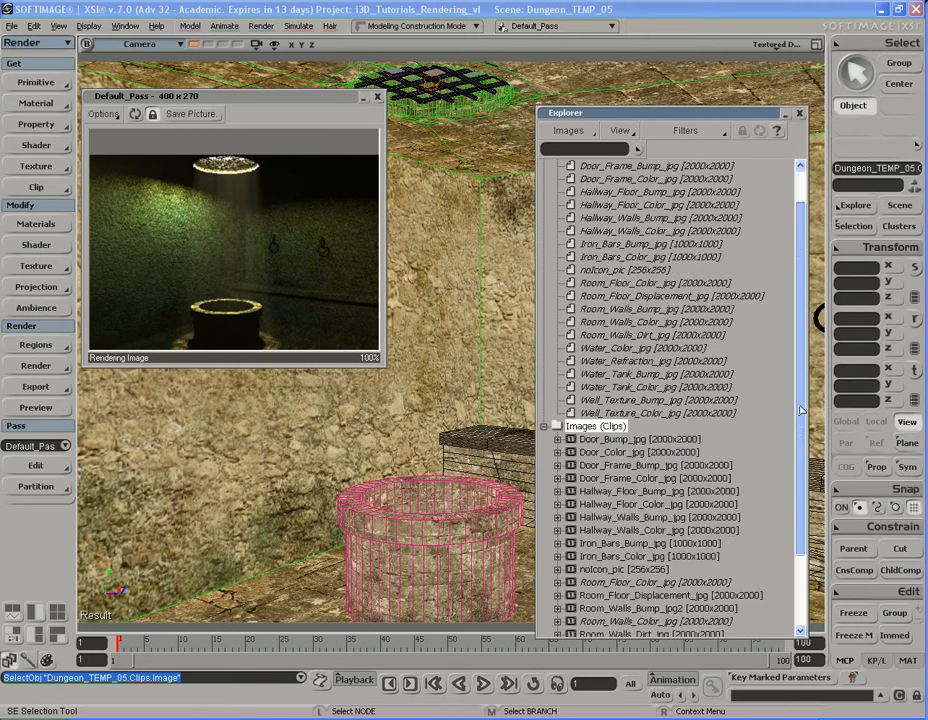
scroll(801, 380, "up", 2)
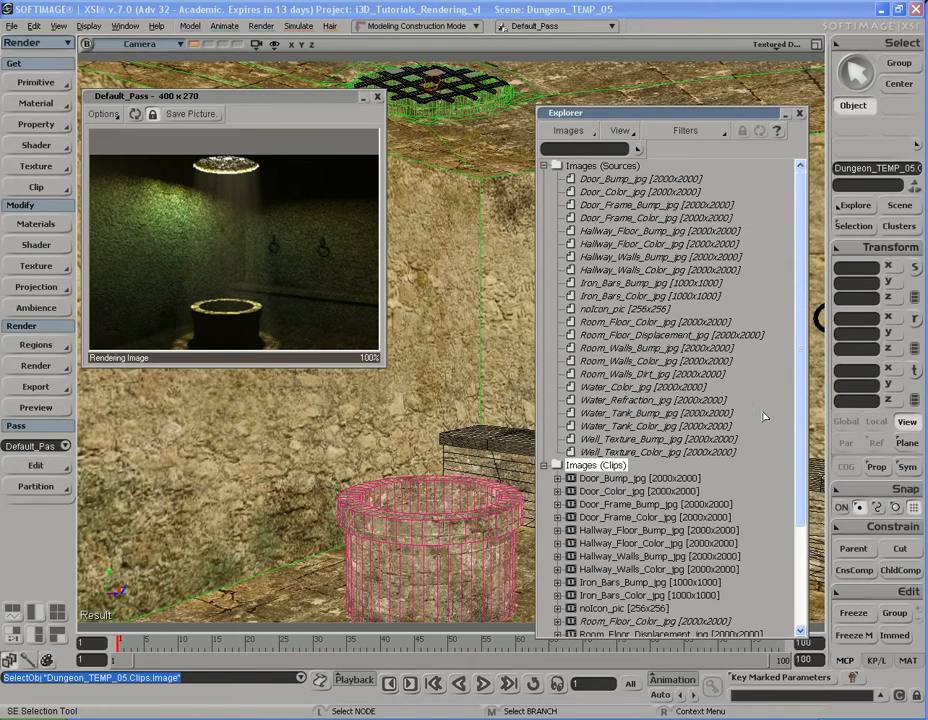
left_click(545, 167)
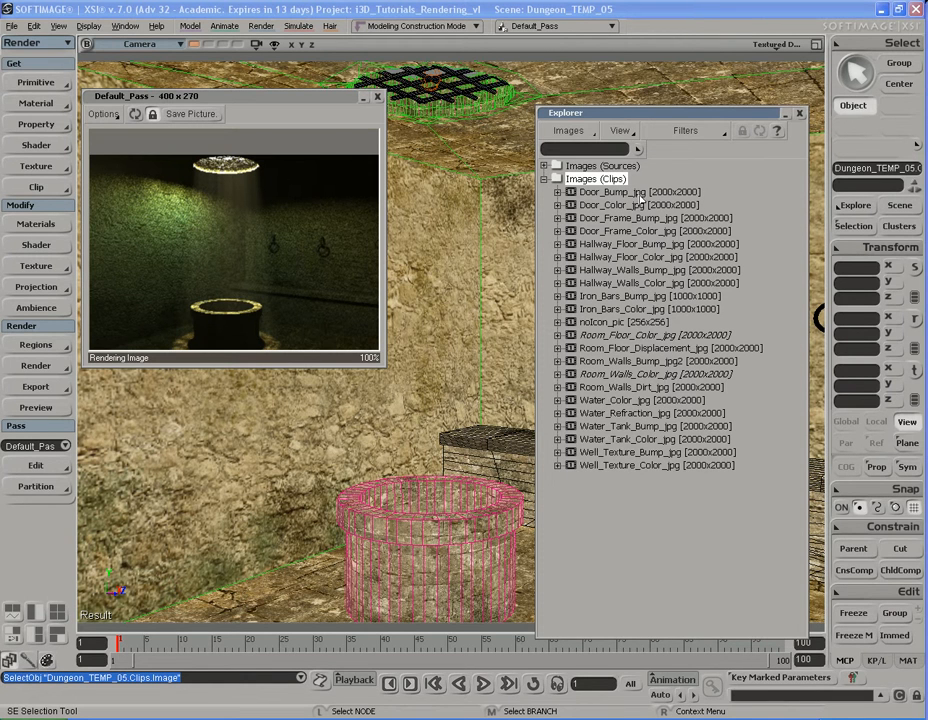
- Select all image clips from Door_Bump_jpg through Well_Texture_Color_jpg
left_click(612, 191)
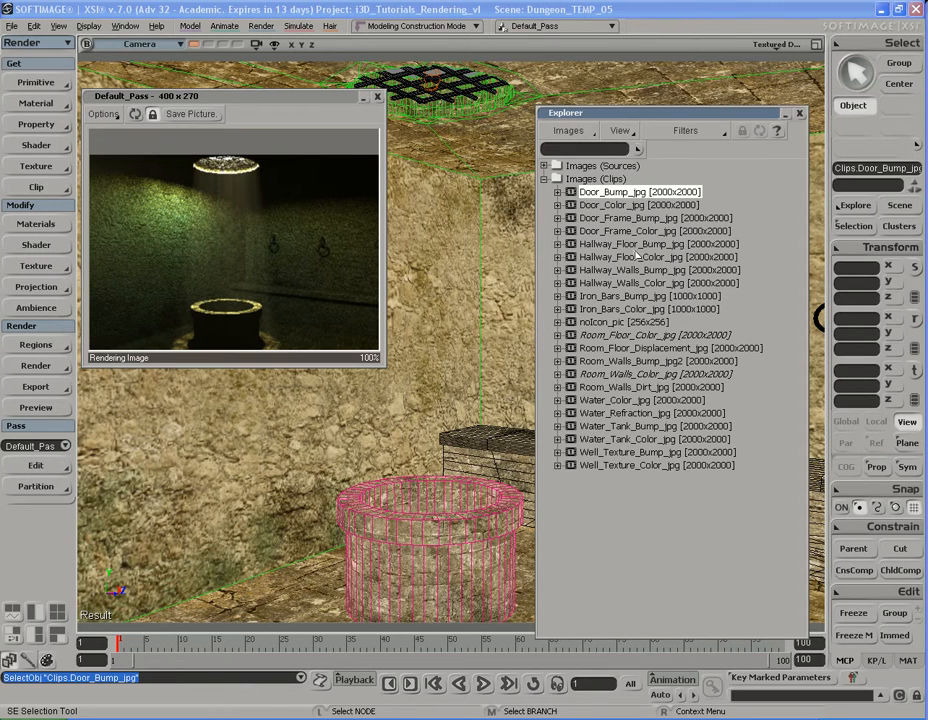
left_click(652, 466, "shift")
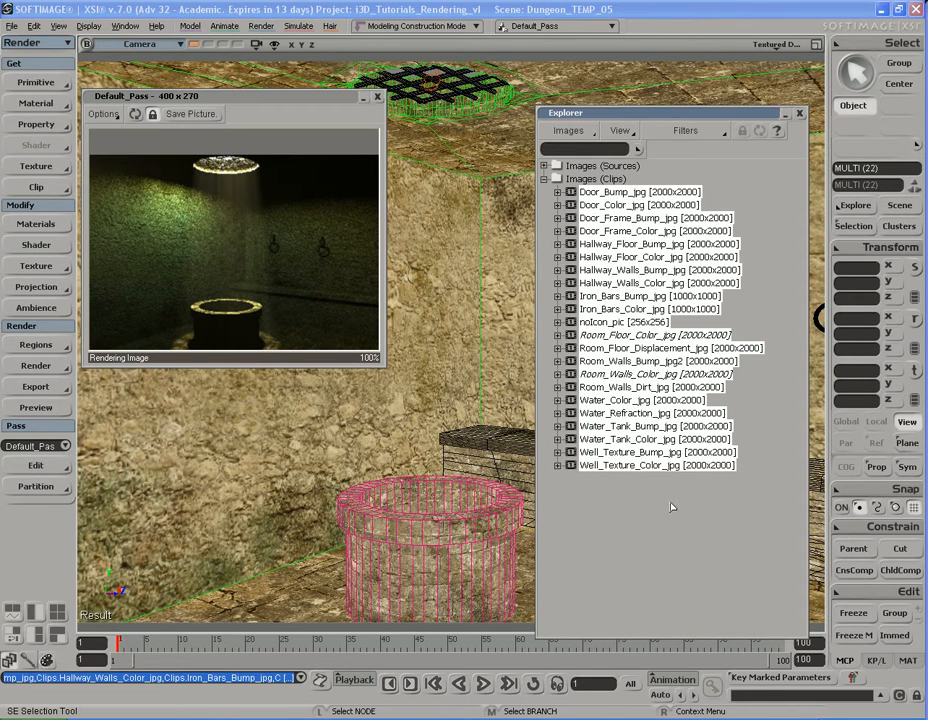
left_click(872, 168)
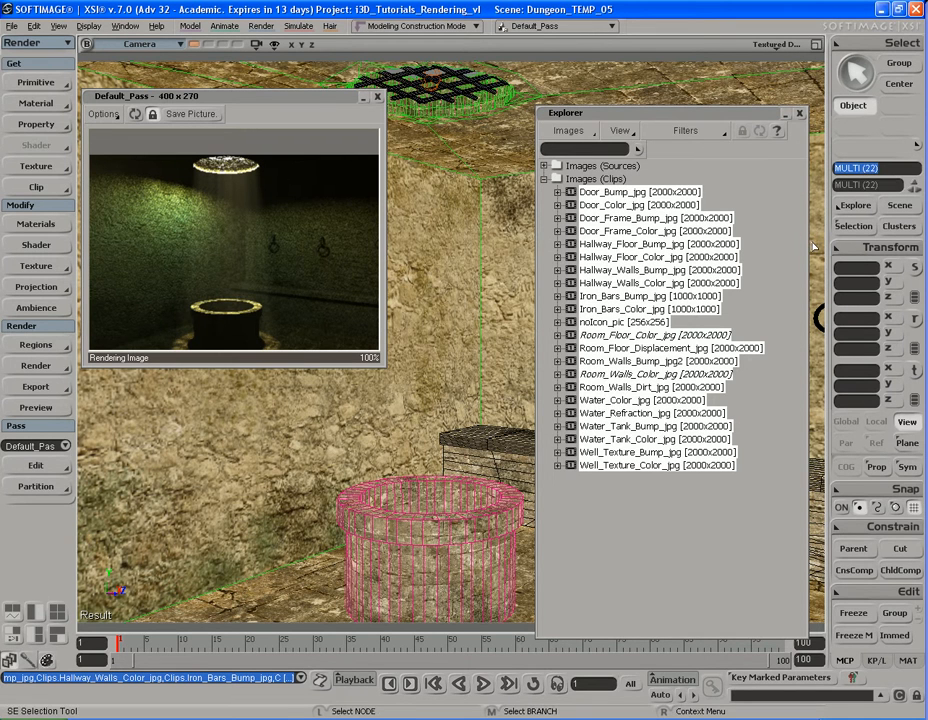
left_click(647, 502)
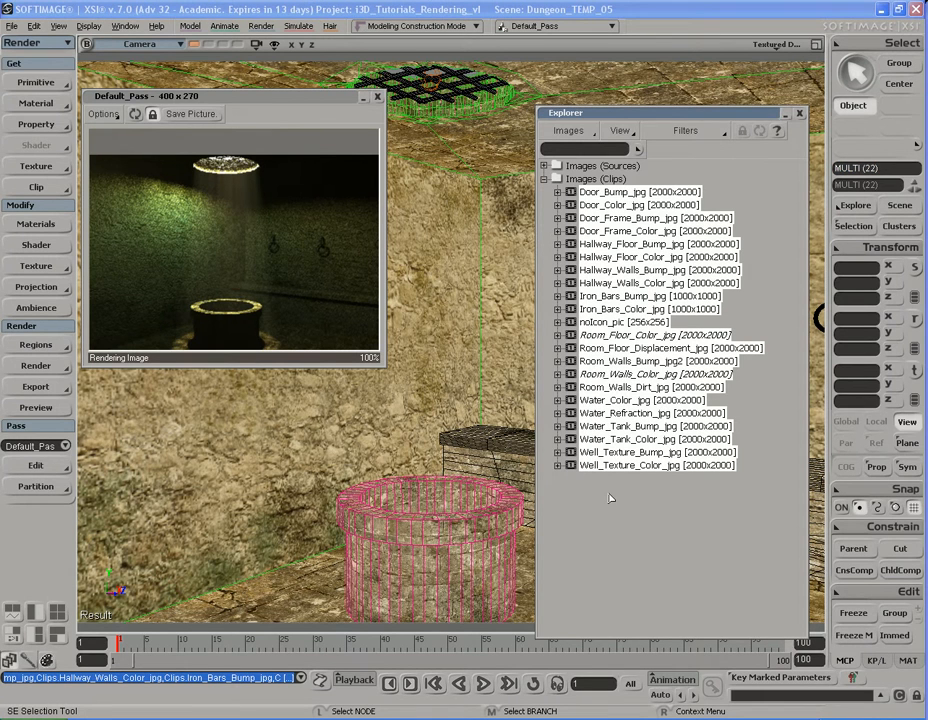
- Set the color profile of all selected image clips to sRGB, and close their properties and the Explorer
key("Return")
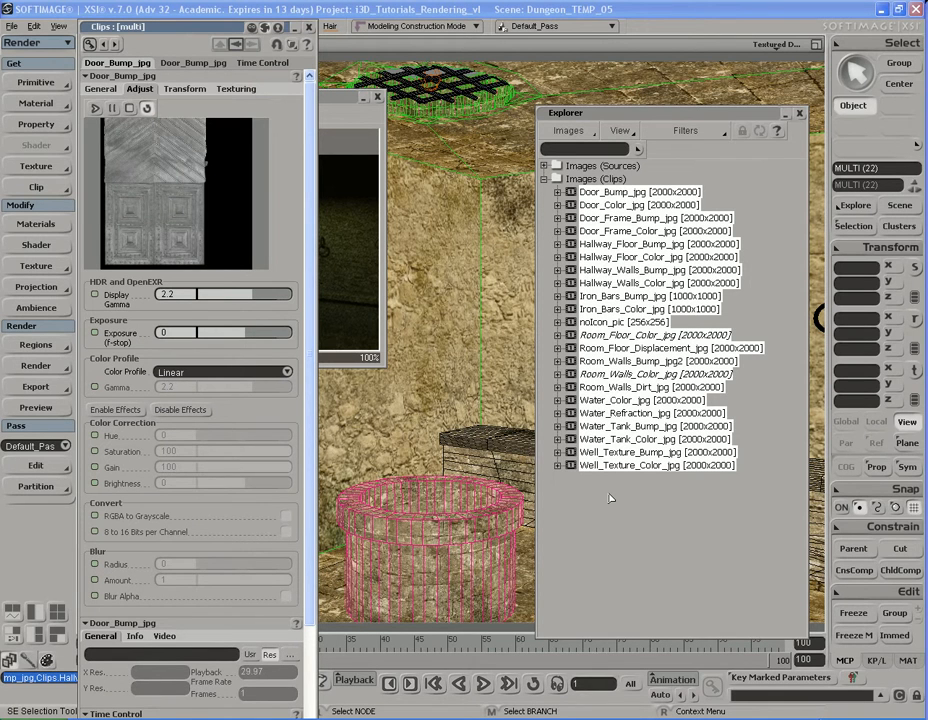
left_click(288, 372)
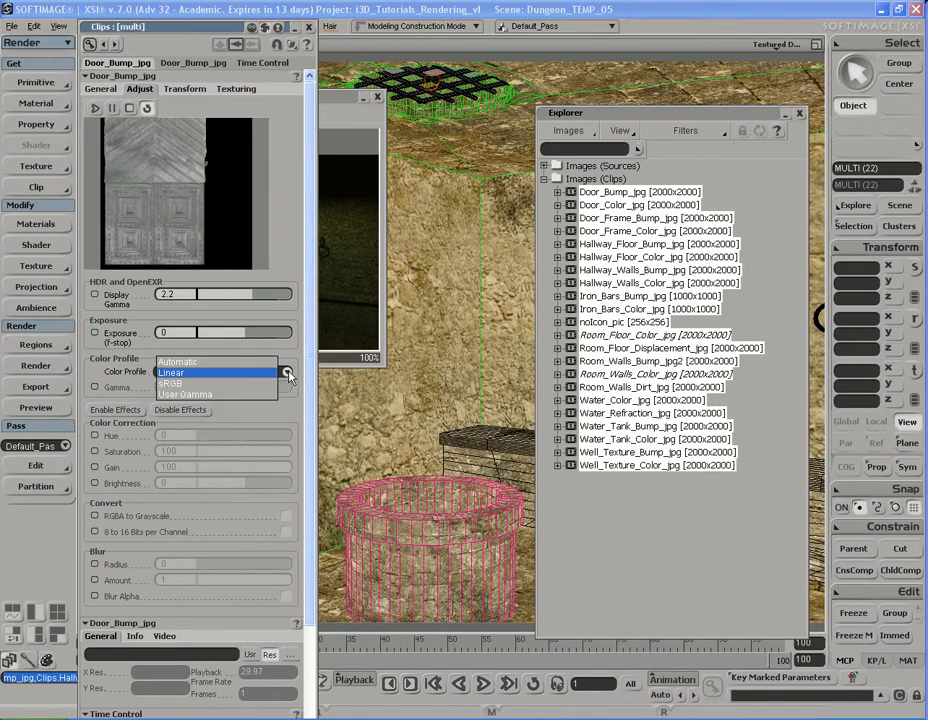
left_click(236, 384)
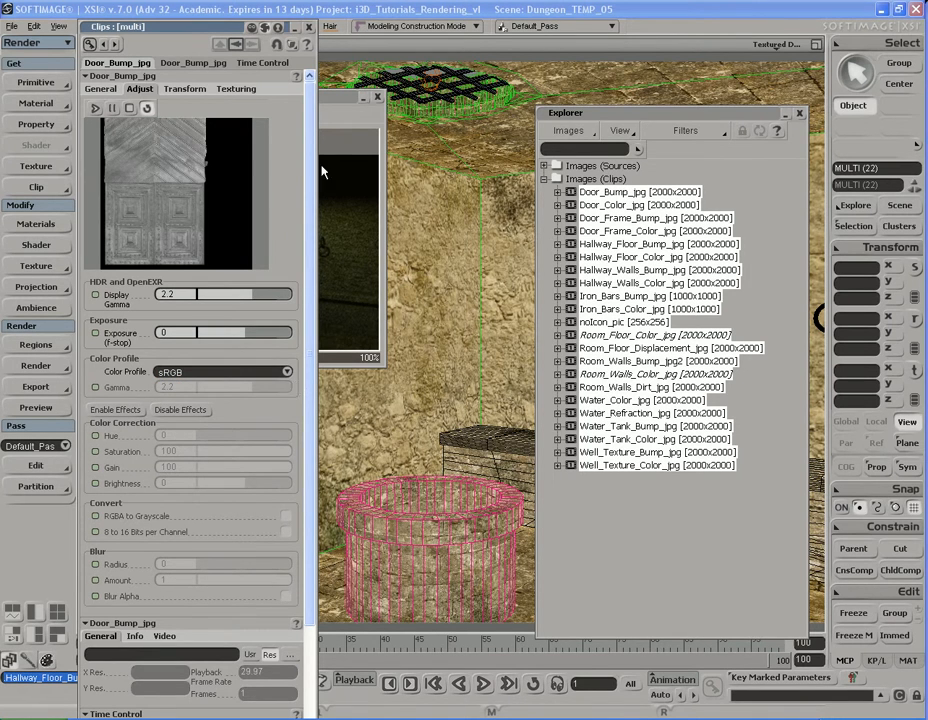
left_click(309, 26)
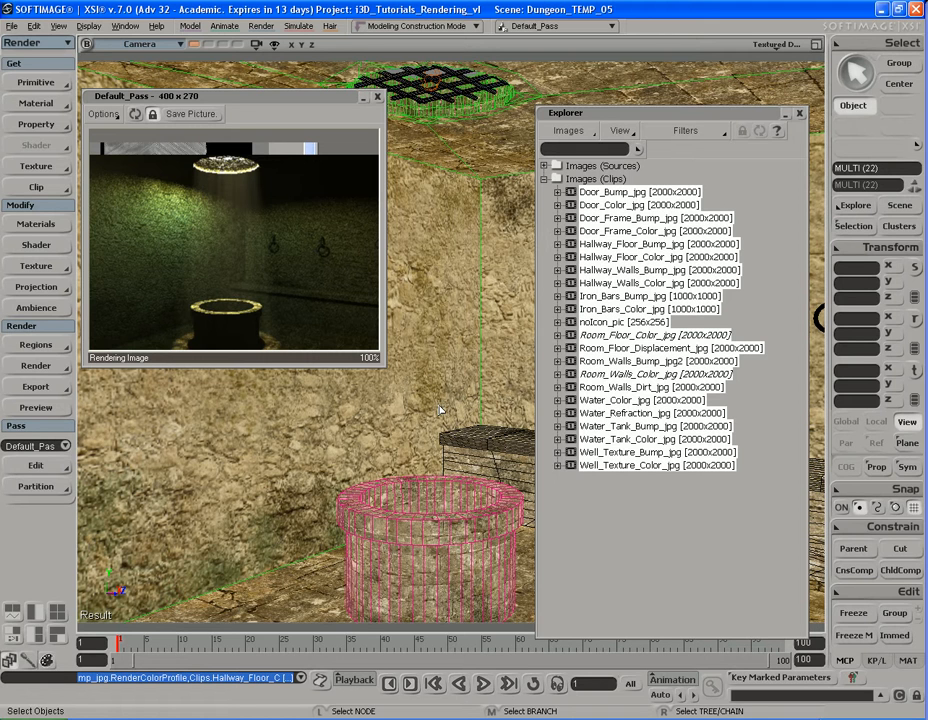
left_click(799, 113)
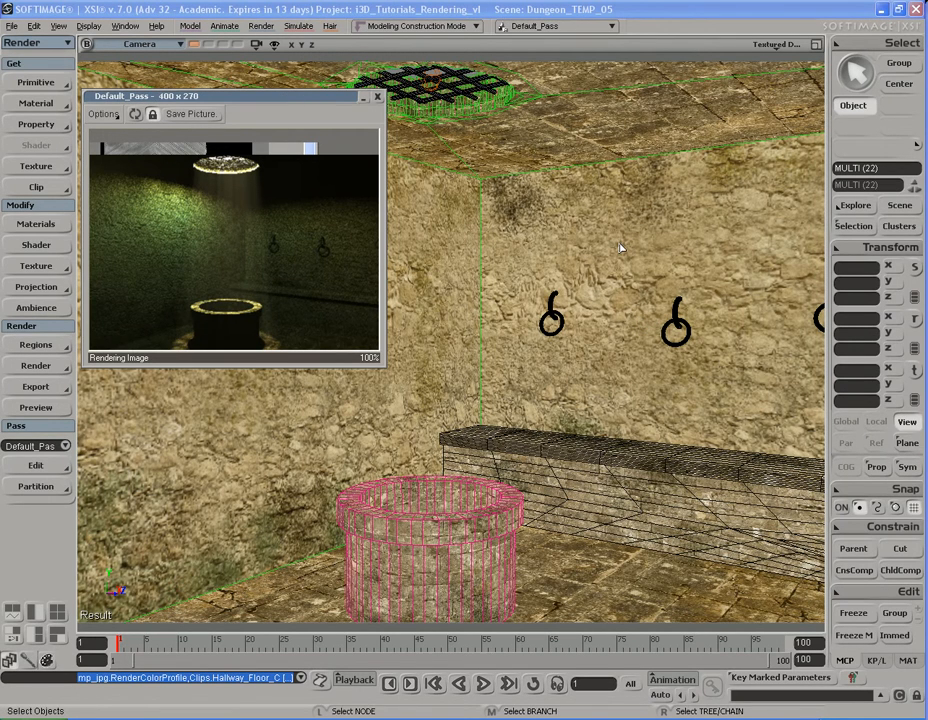
- Render a new preview of the Default_Pass and place its window beside the earlier preview
key("shift+q")
left_click_drag(422, 99, 540, 98)
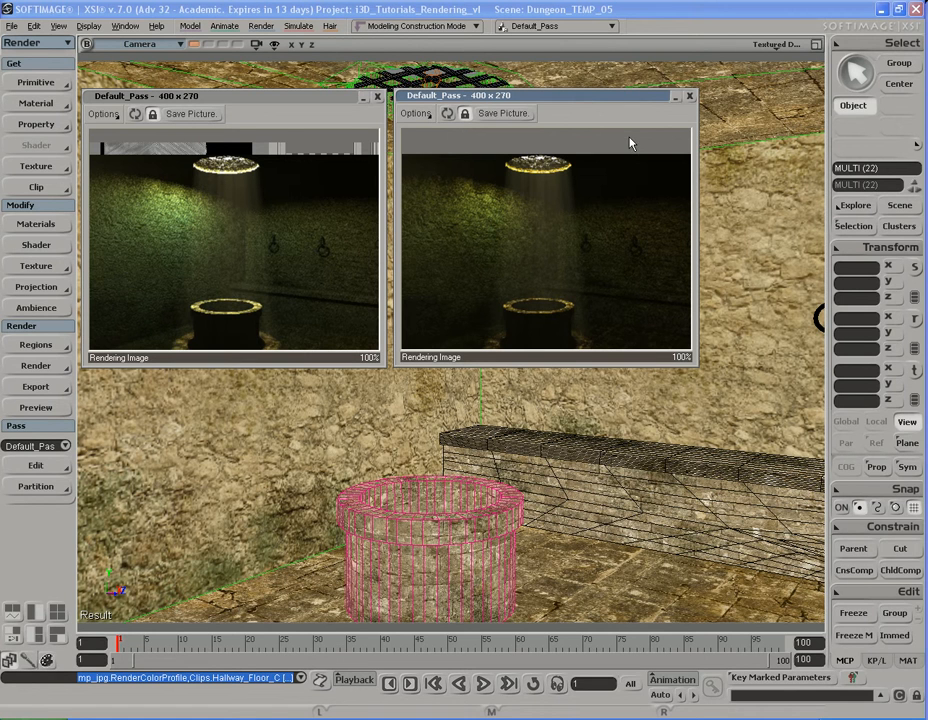
left_click_drag(596, 99, 586, 102)
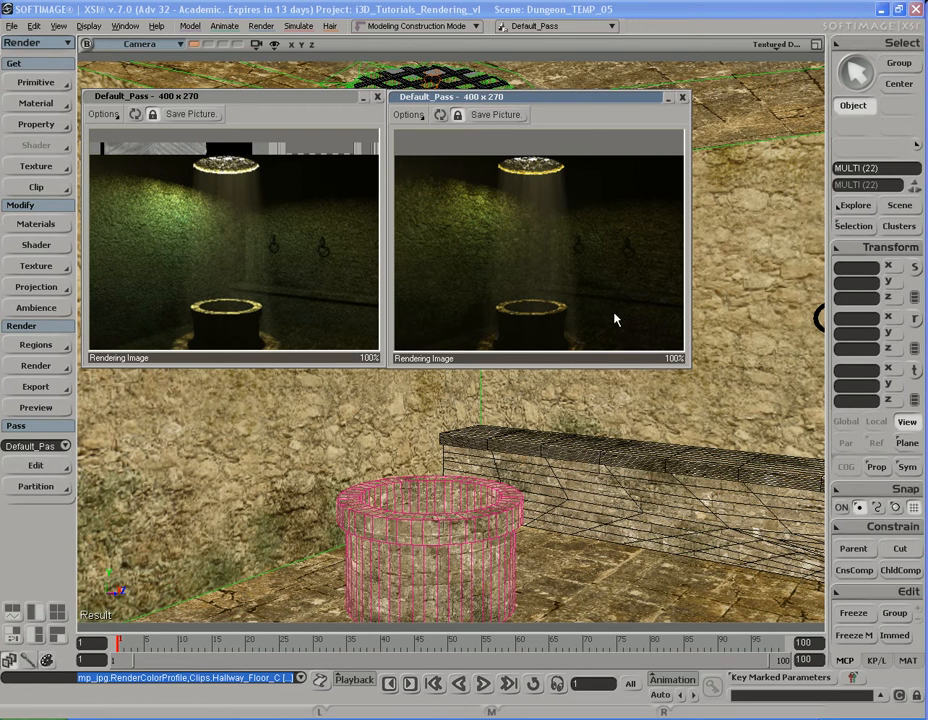
- Compare the wall and well shading in the Linear and sRGB previews, and close both preview windows
left_click(293, 101)
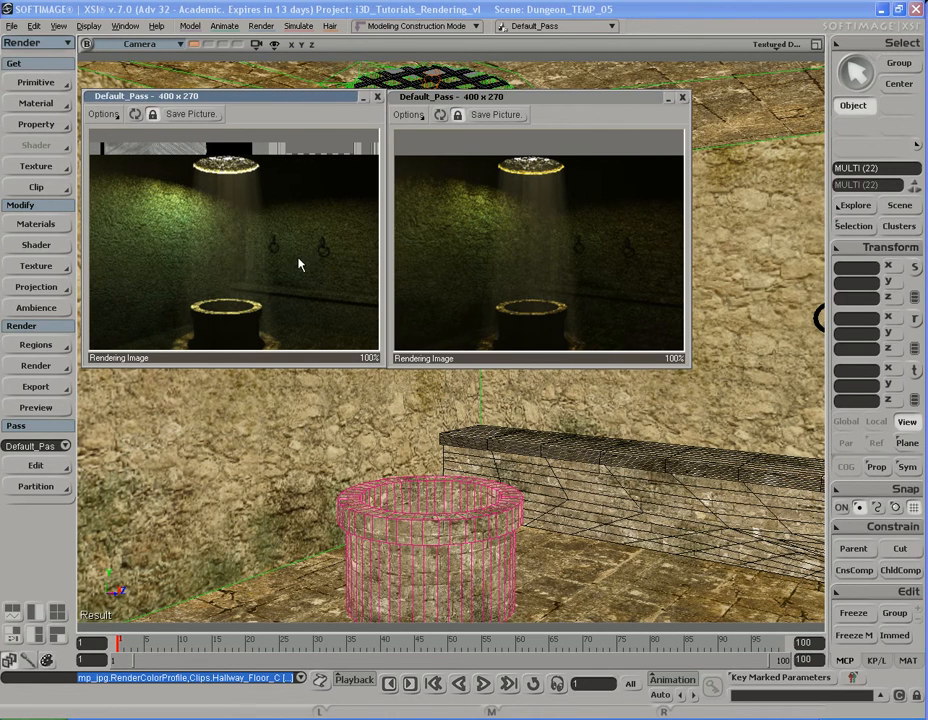
left_click(595, 97)
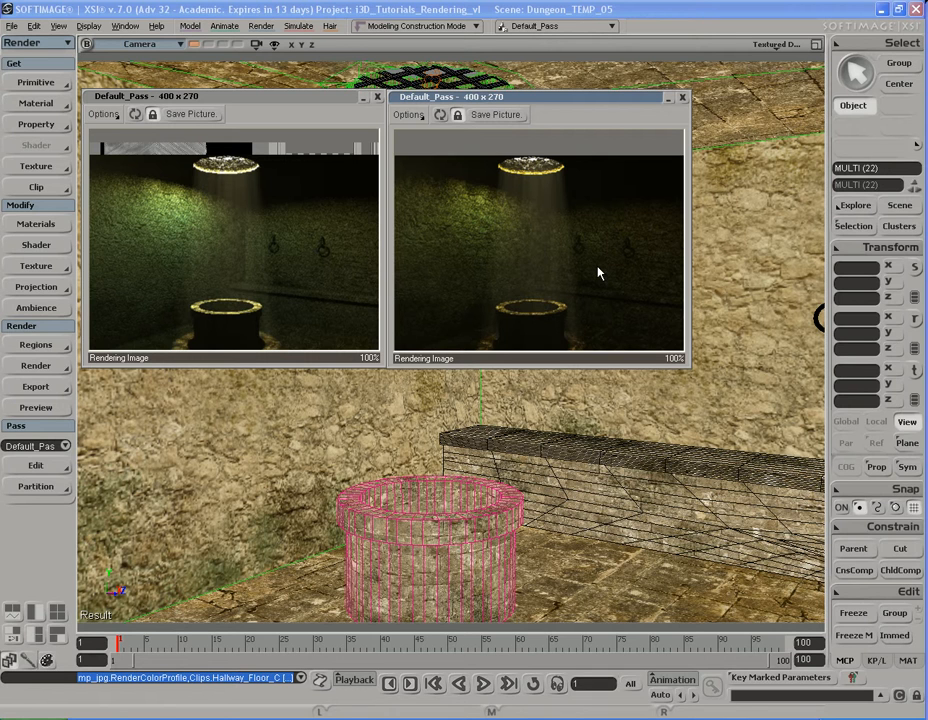
left_click(295, 101)
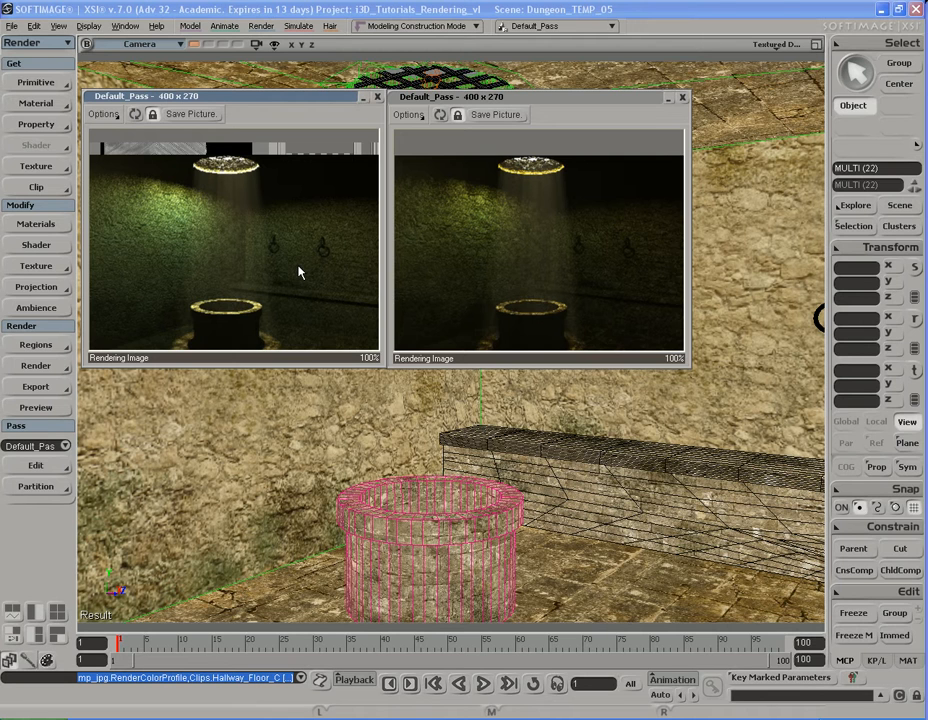
left_click(545, 160)
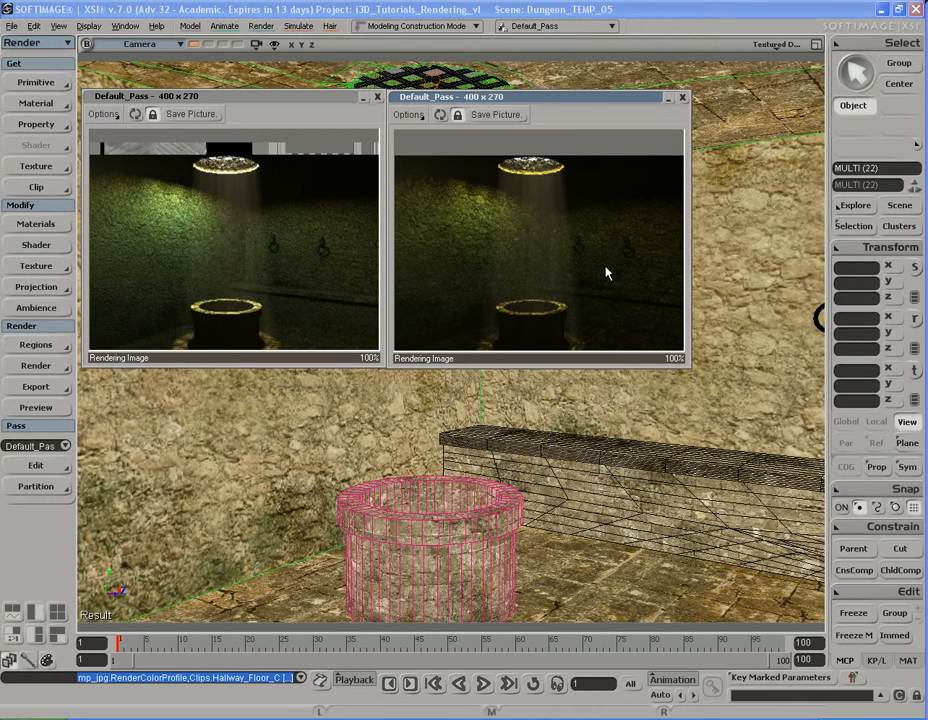
left_click(378, 97)
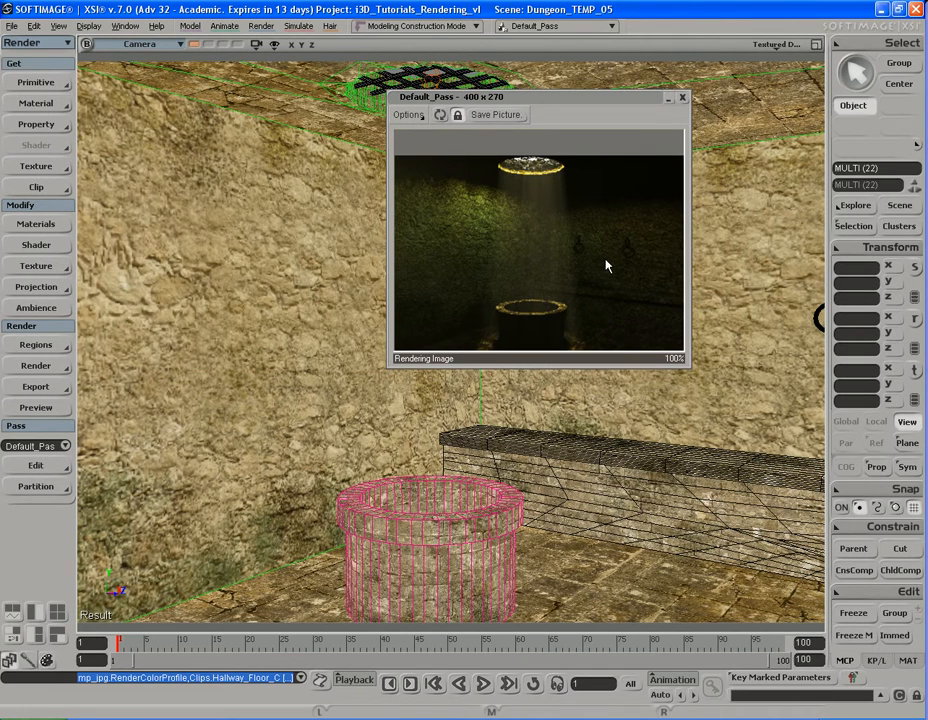
left_click(682, 97)
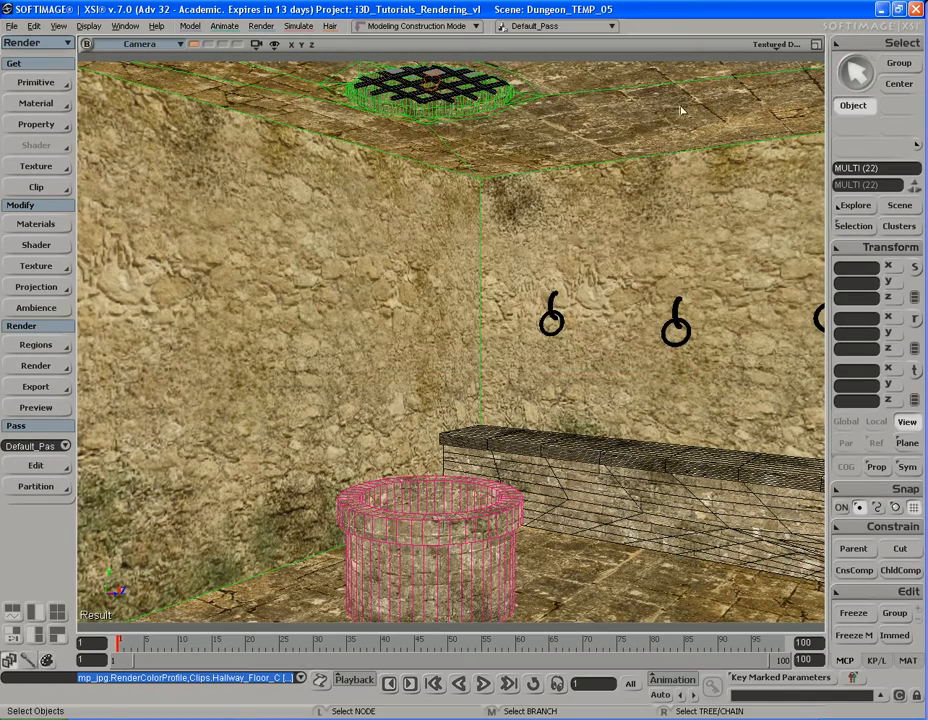
- Examine the dungeon room around its barred windows, stone basin and door, finishing with an overview of the whole scene from outside
key("s")
right_click_drag(520, 429, 307, 400)
left_click_drag(307, 400, 645, 403)
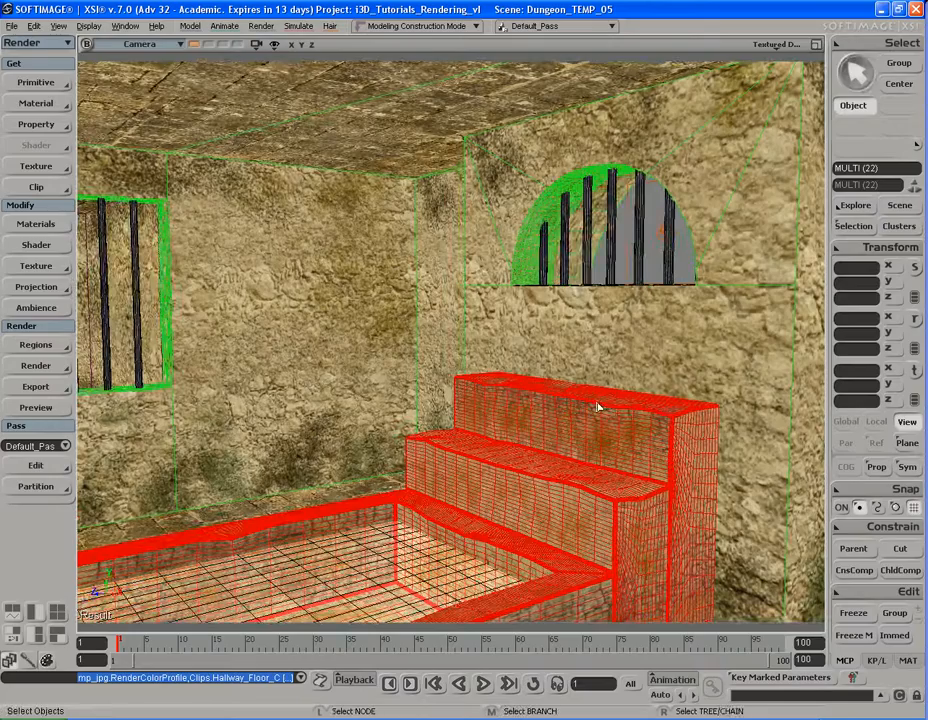
key("s")
right_click_drag(599, 408, 532, 399)
left_click_drag(306, 385, 700, 410)
key("s")
mouse_move(603, 416)
right_mouse_down()
mouse_move(592, 391)
mouse_move(597, 401)
right_mouse_up()
left_click_drag(596, 401, 584, 395)
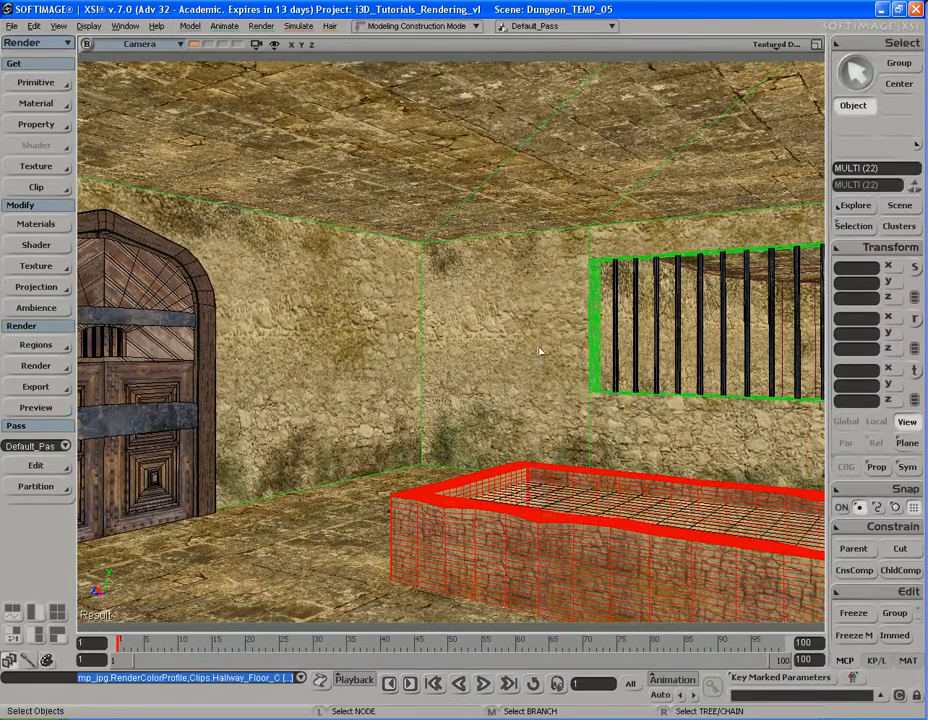
right_click_drag(536, 345, 580, 362)
middle_click_drag(580, 362, 584, 369)
key("s")
right_click_drag(584, 369, 565, 371)
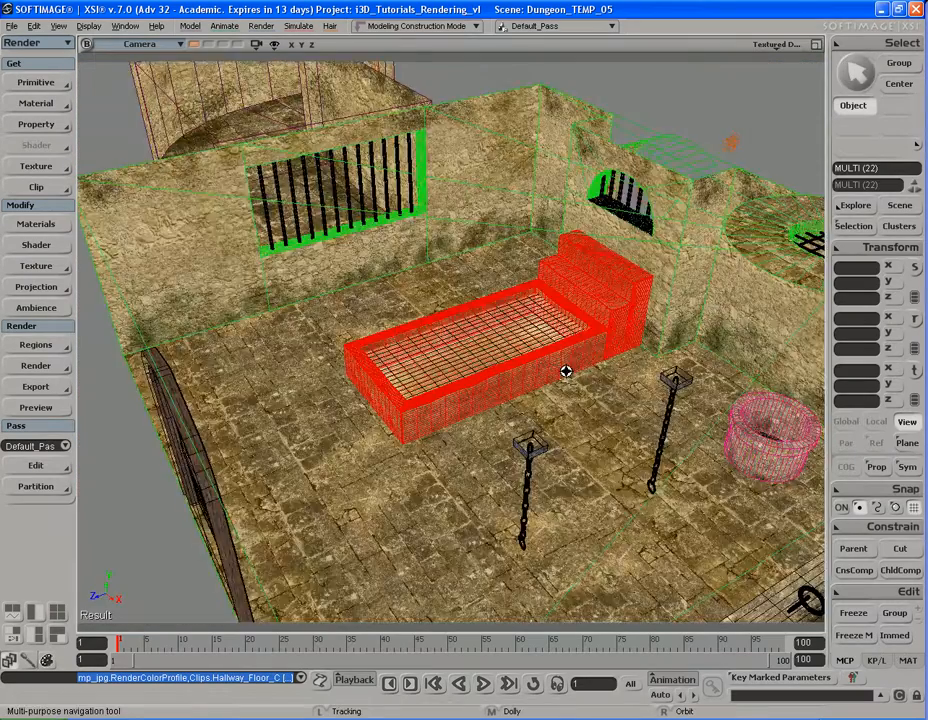
middle_click_drag(565, 371, 553, 354)
left_click_drag(553, 354, 565, 379)
scroll(564, 381, "up", 2)
key("s")
right_click_drag(564, 384, 554, 379)
left_click_drag(554, 389, 545, 369)
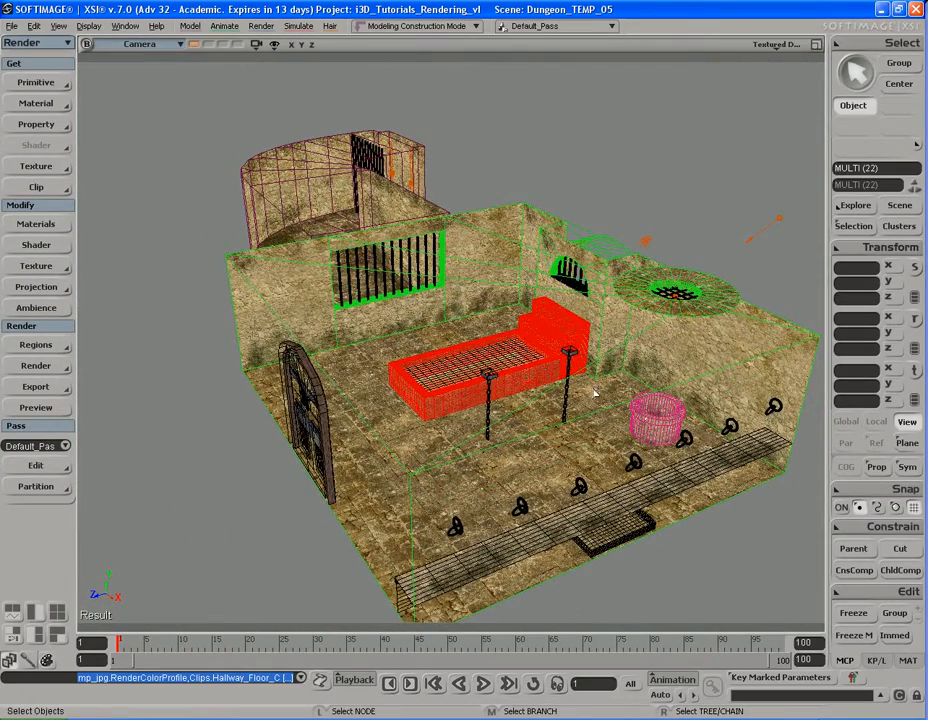